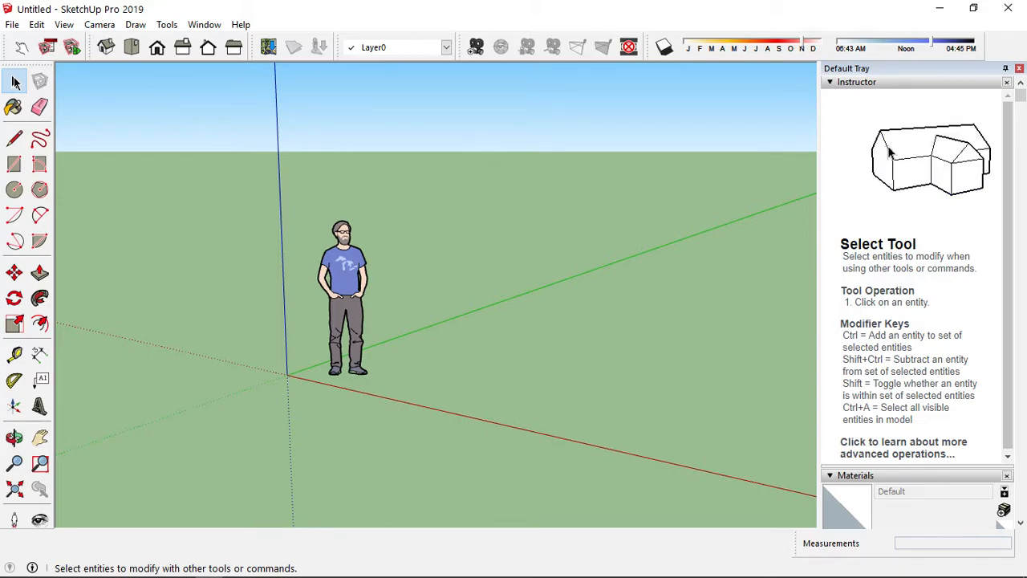
Select the scale figure, activate the Paint Bucket tool and read its instructions, collapsing the Materials panel
left_click(332, 321)
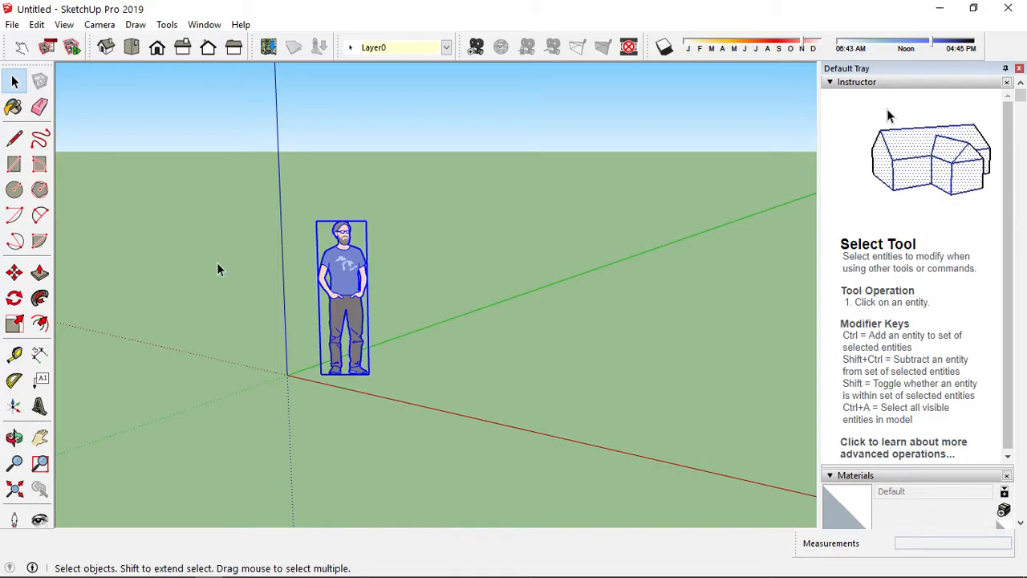
left_click(22, 105)
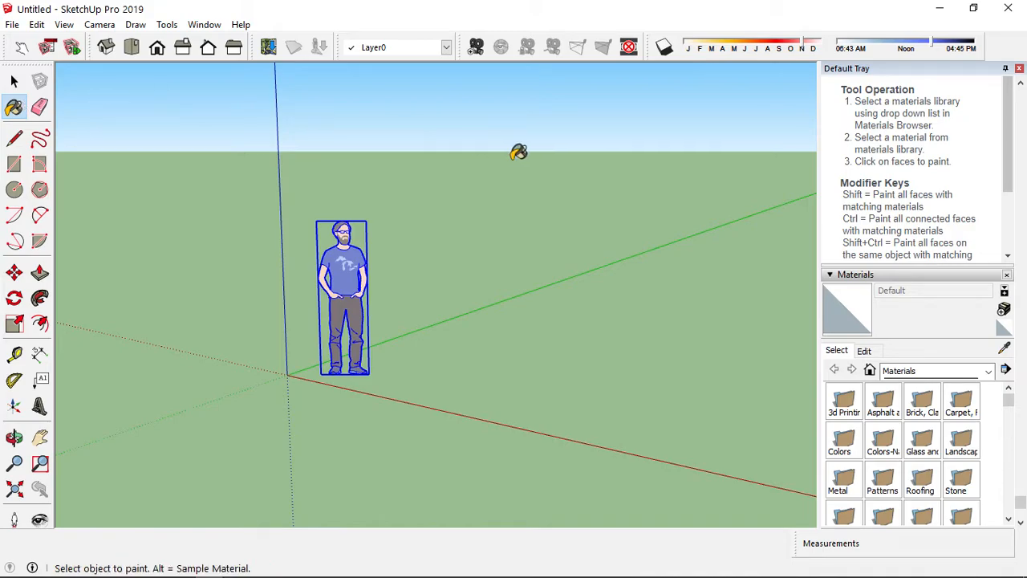
scroll(1013, 135, "down", 3)
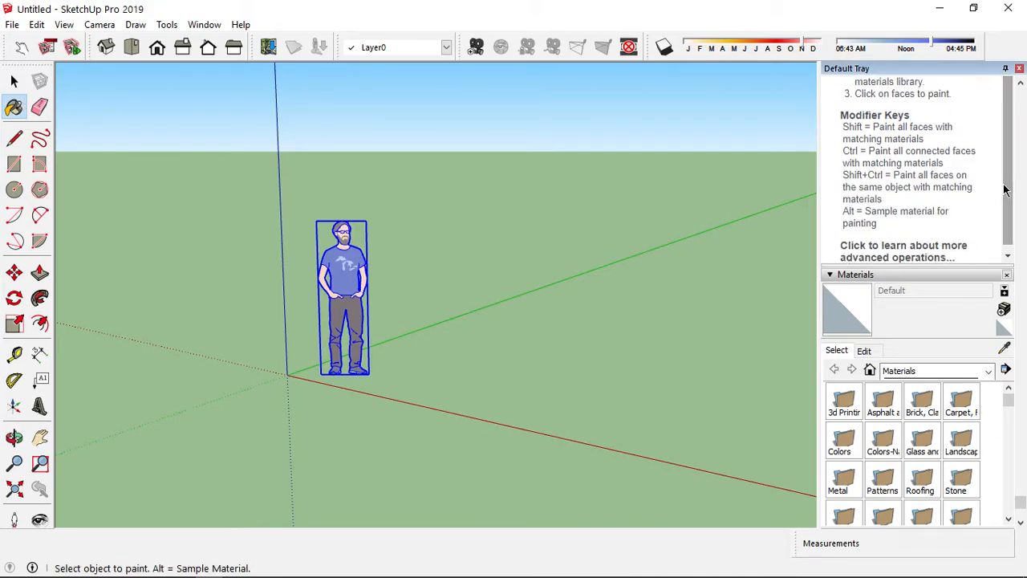
left_click(831, 271)
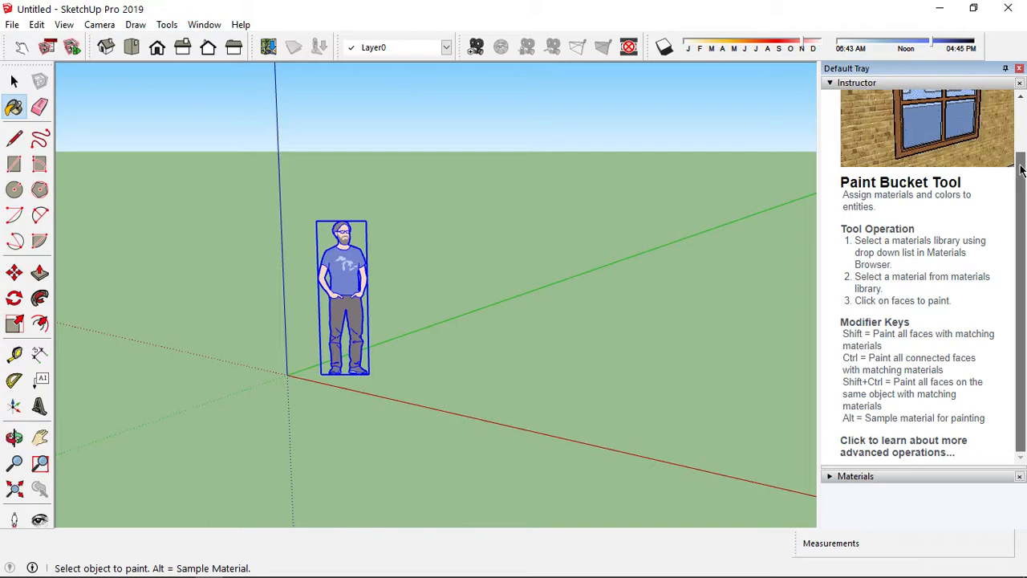
scroll(1022, 132, "up", 2)
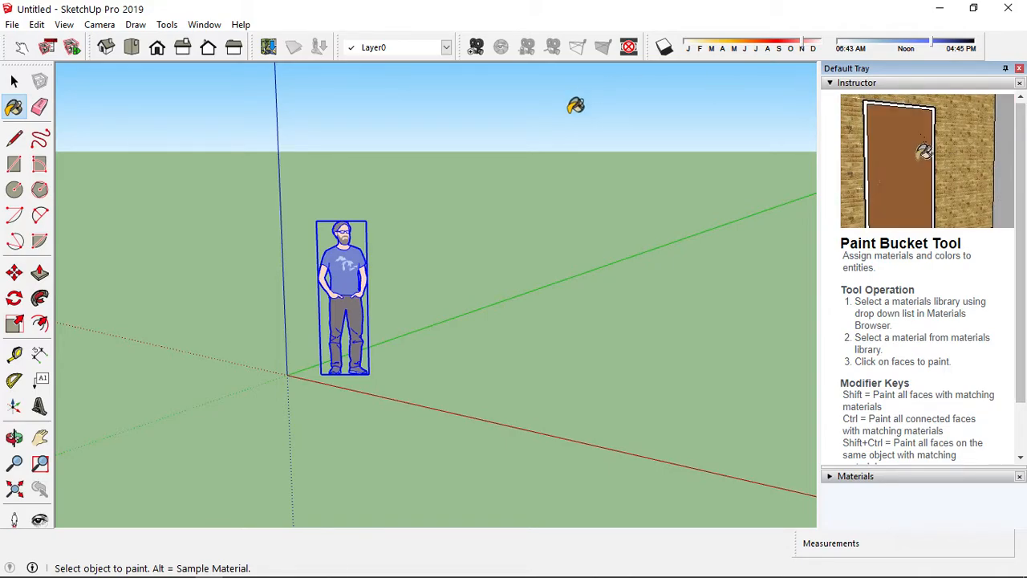
Erase the scale figure with the Eraser tool
left_click(40, 111)
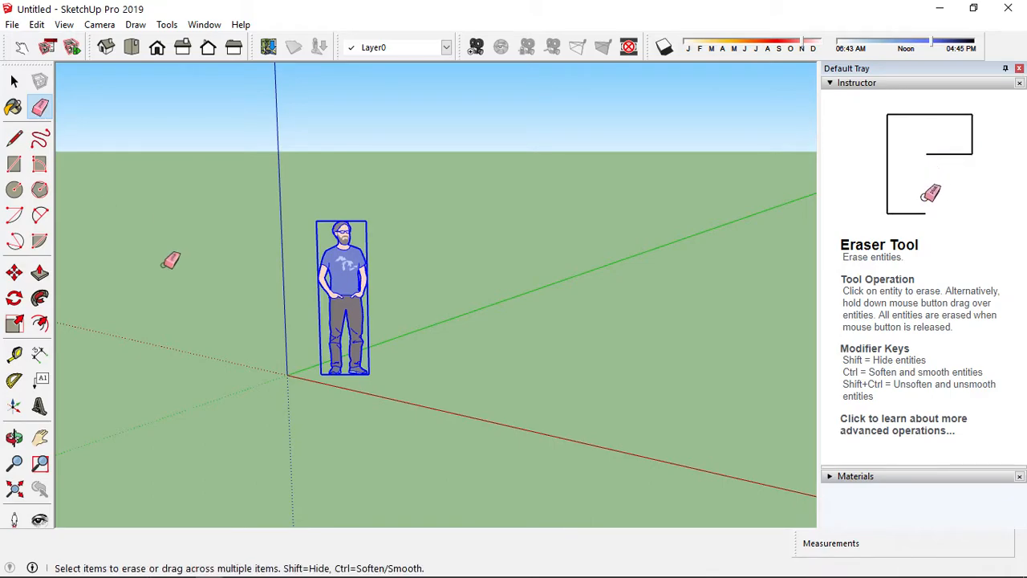
left_click(329, 281)
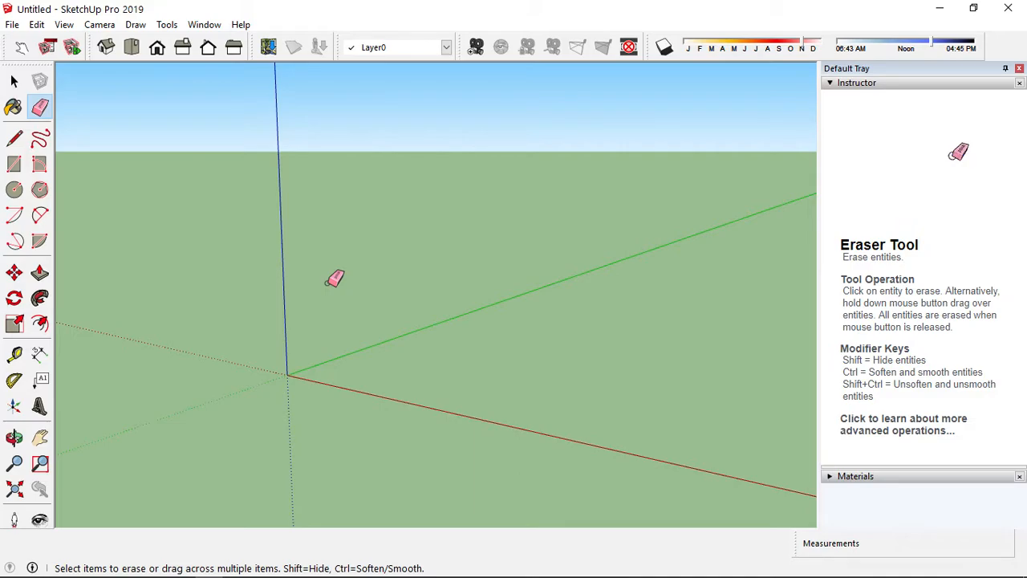
Draw a single line about 1.87 m long to the right of the origin with the Line tool
left_click(18, 143)
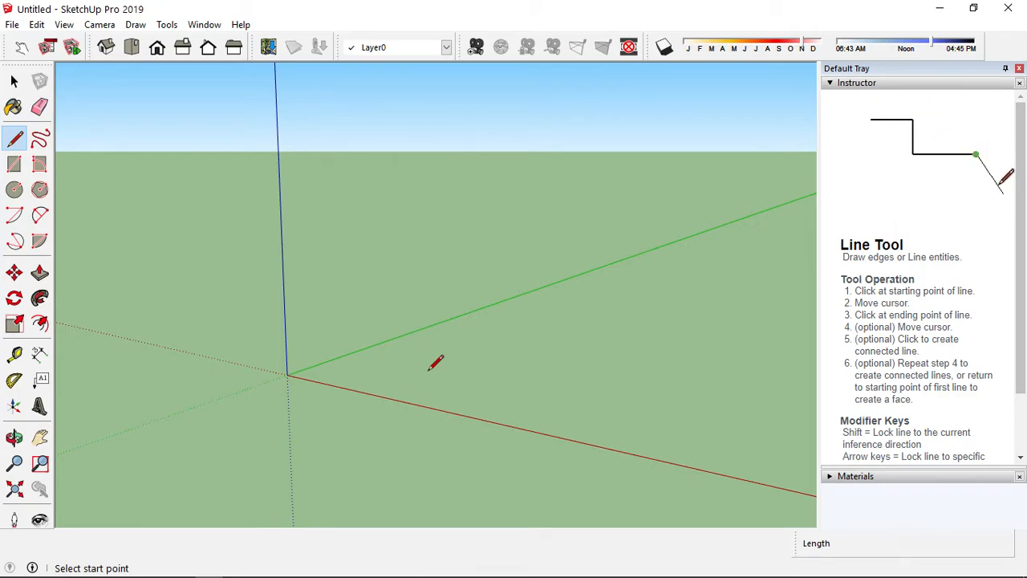
left_click(430, 369)
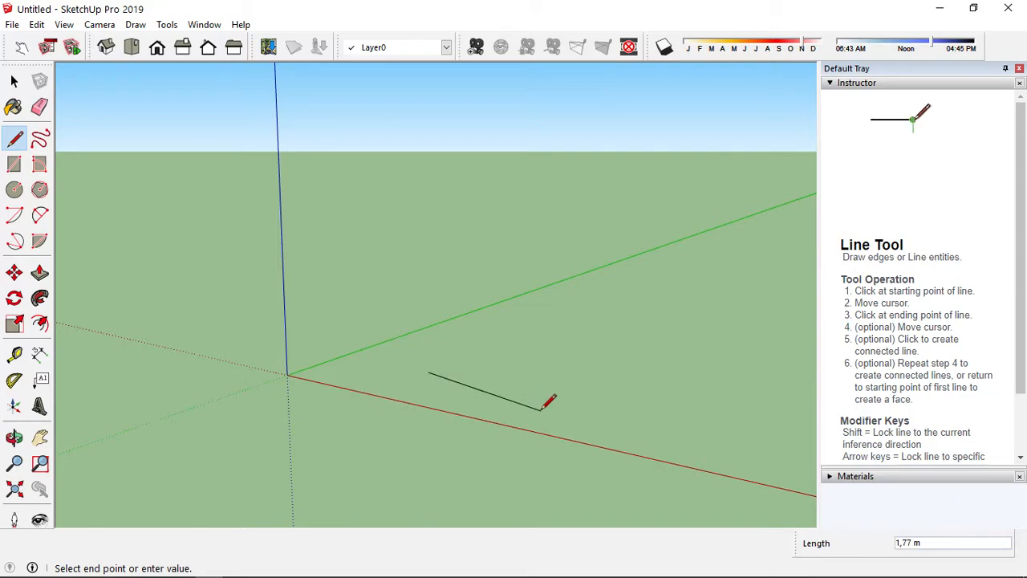
left_click(573, 400)
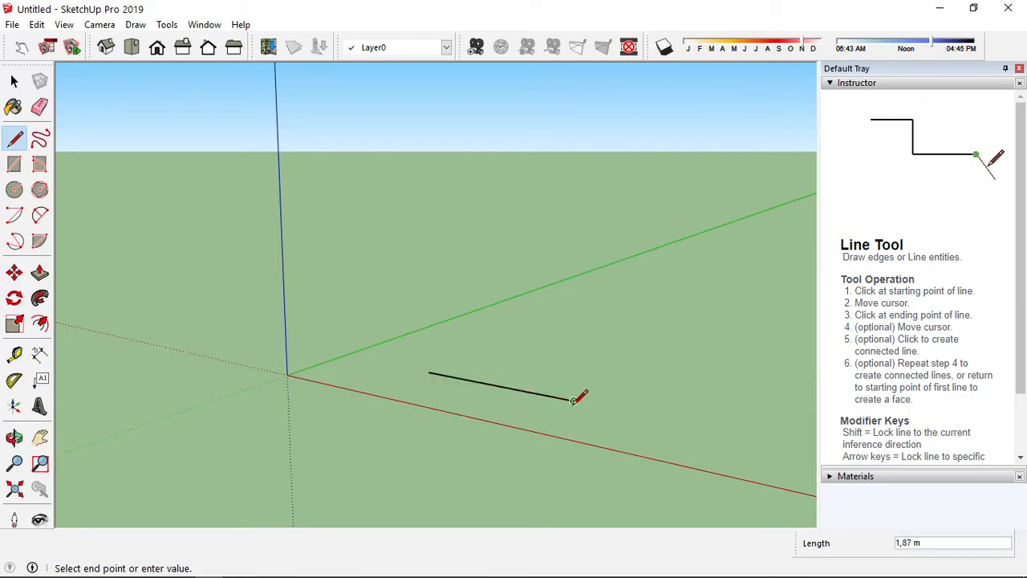
key("Escape")
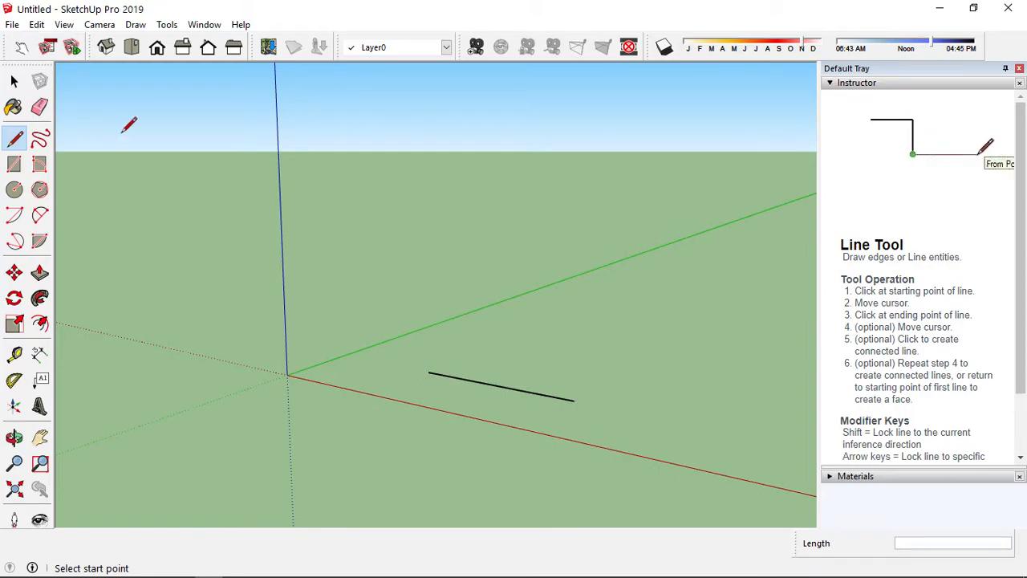
Orbit the view and draw a ground rectangle about 3.5 m by 7.4 m above the line
left_click(43, 141)
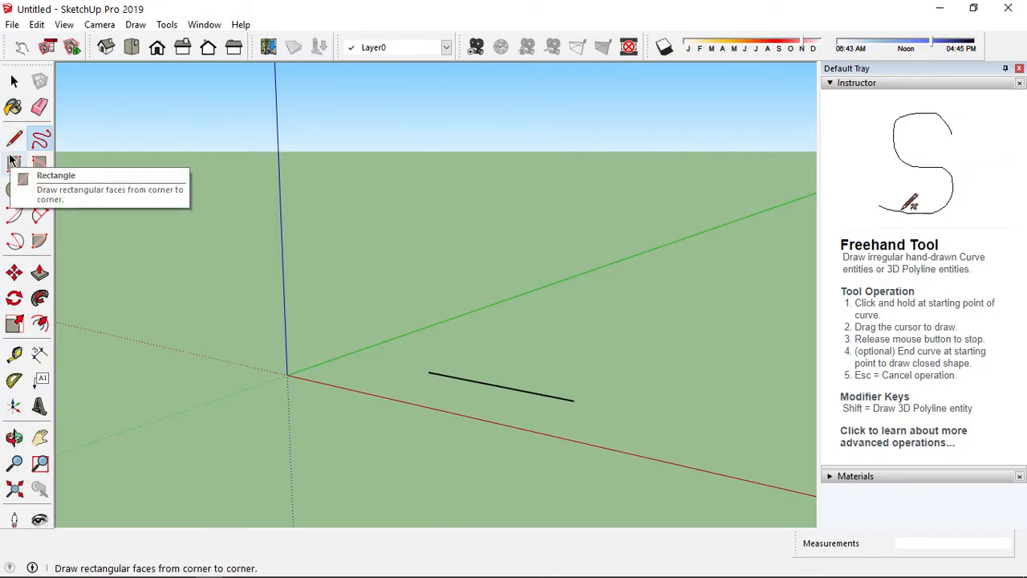
left_click(12, 161)
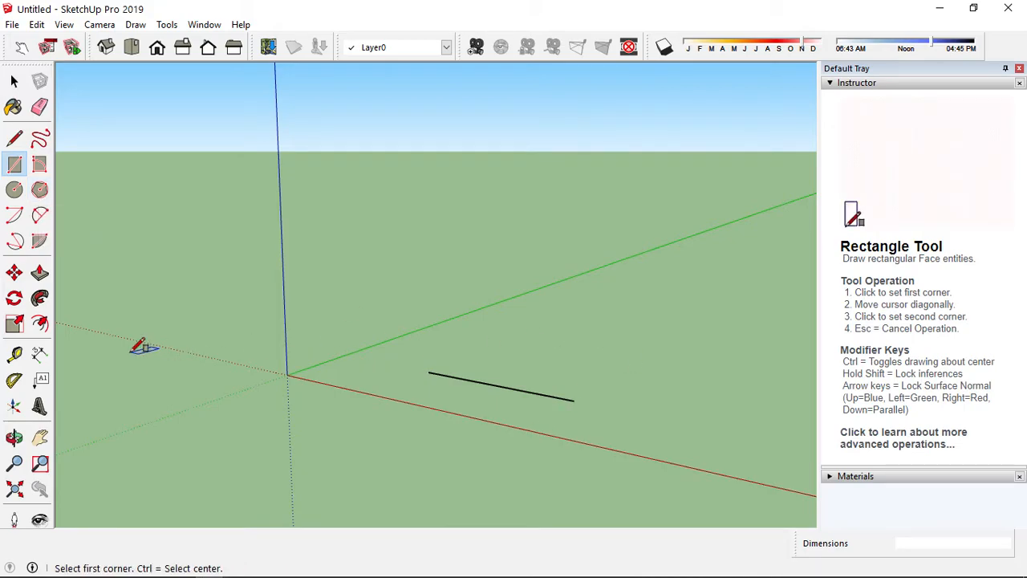
left_click(15, 437)
left_click_drag(393, 274, 575, 302)
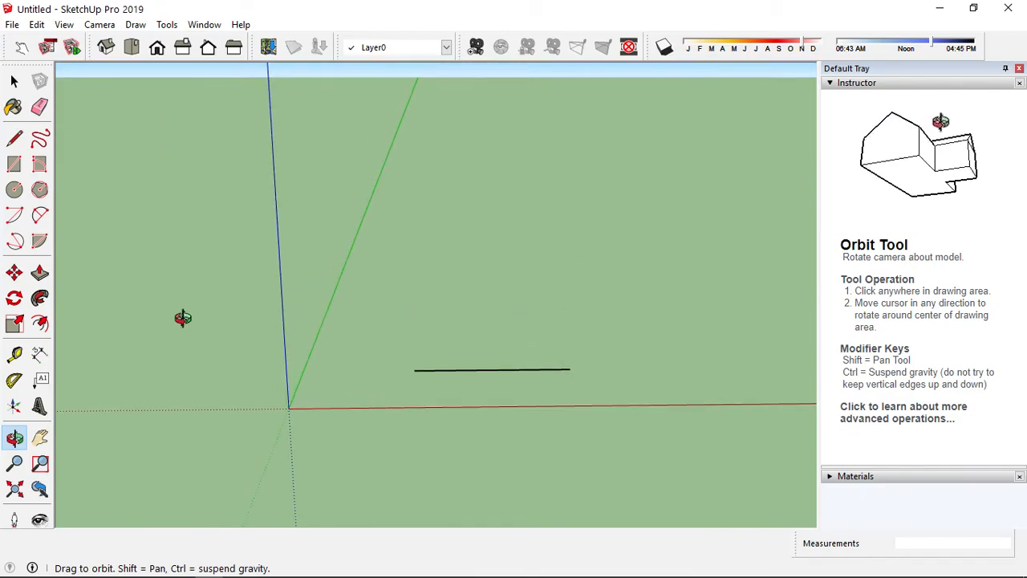
left_click(14, 164)
left_click(473, 211)
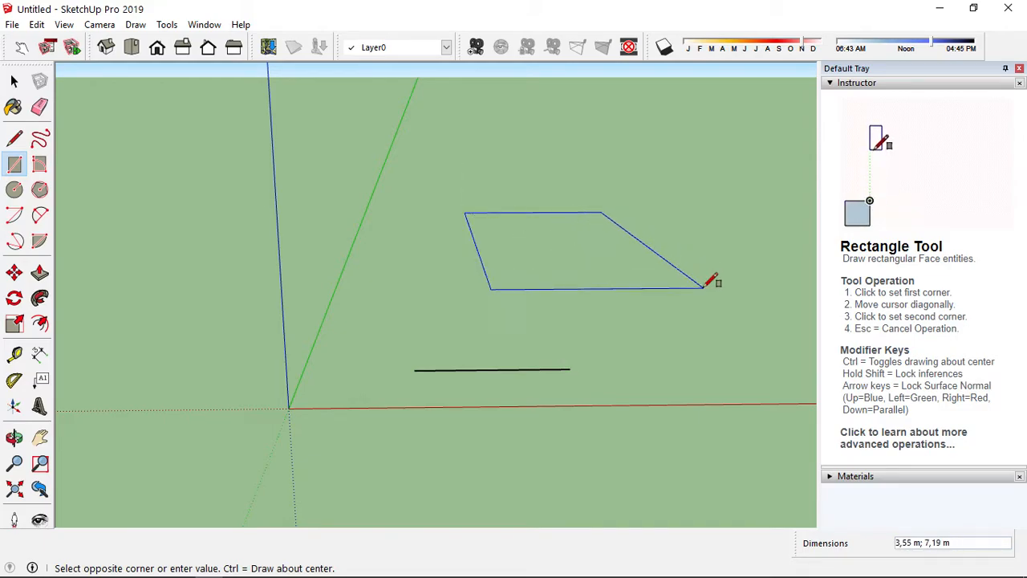
left_click(704, 291)
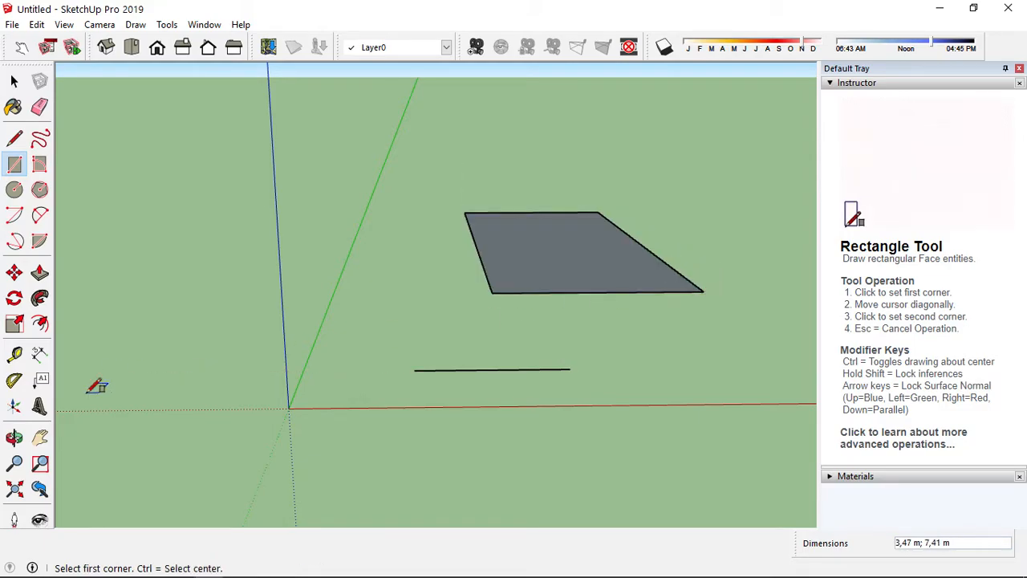
Draw an arc with about 0.70 m radius and 83° angle below the rectangle using the Arc tool
left_click(14, 438)
left_click_drag(532, 284, 465, 402)
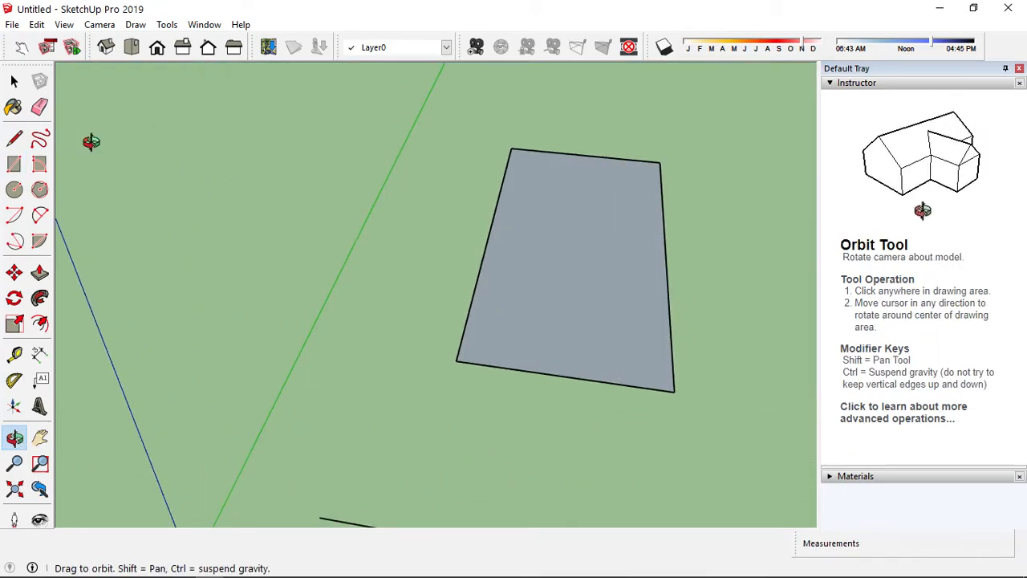
key("r")
left_click(14, 81)
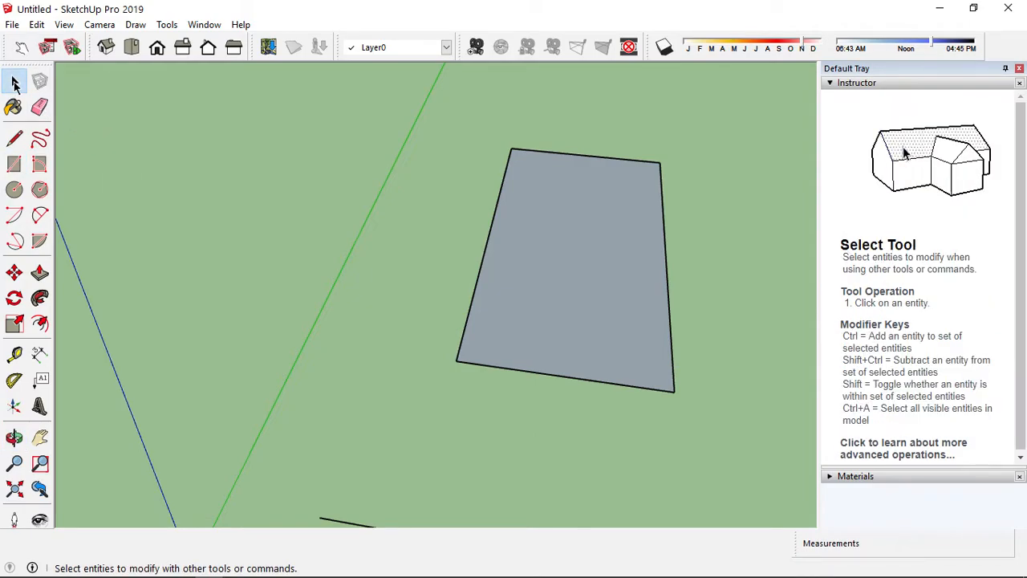
left_click(15, 189)
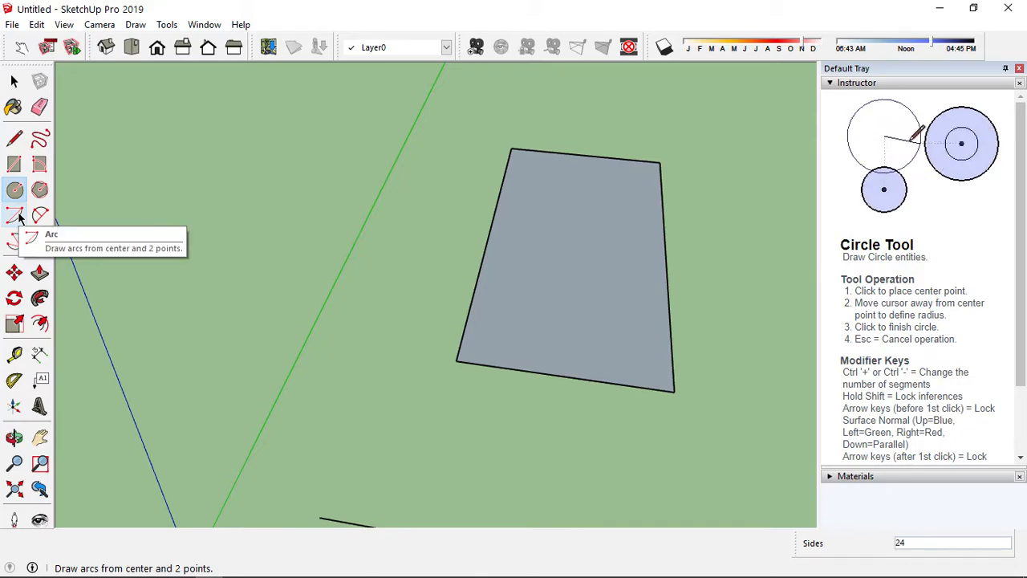
left_click(16, 215)
left_click(463, 414)
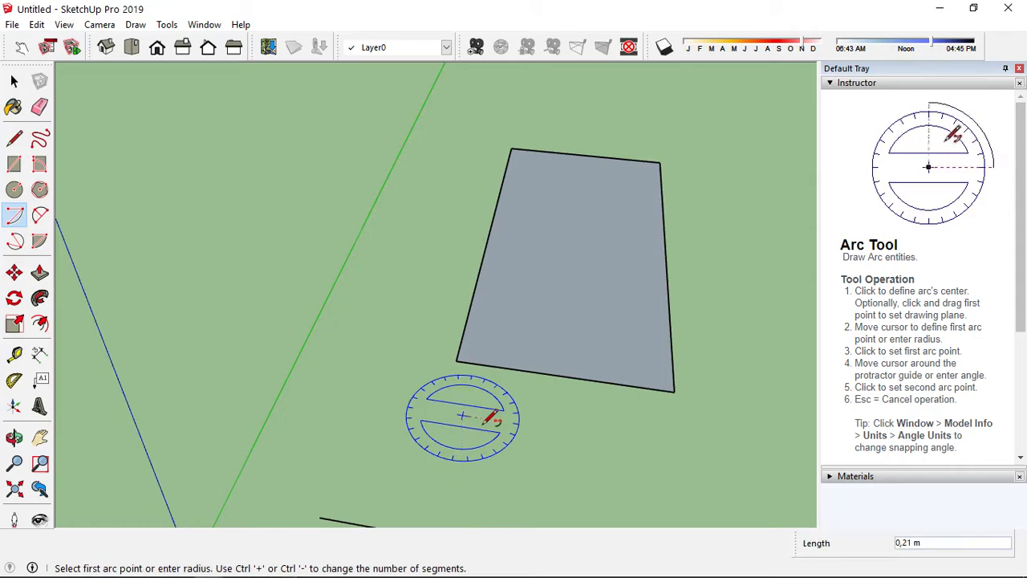
left_click(440, 471)
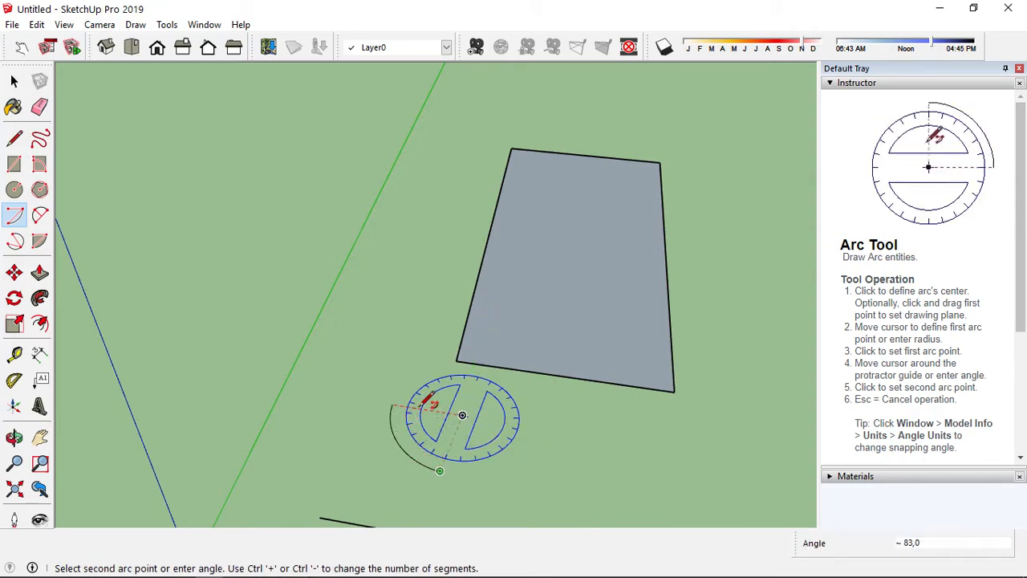
left_click(394, 405)
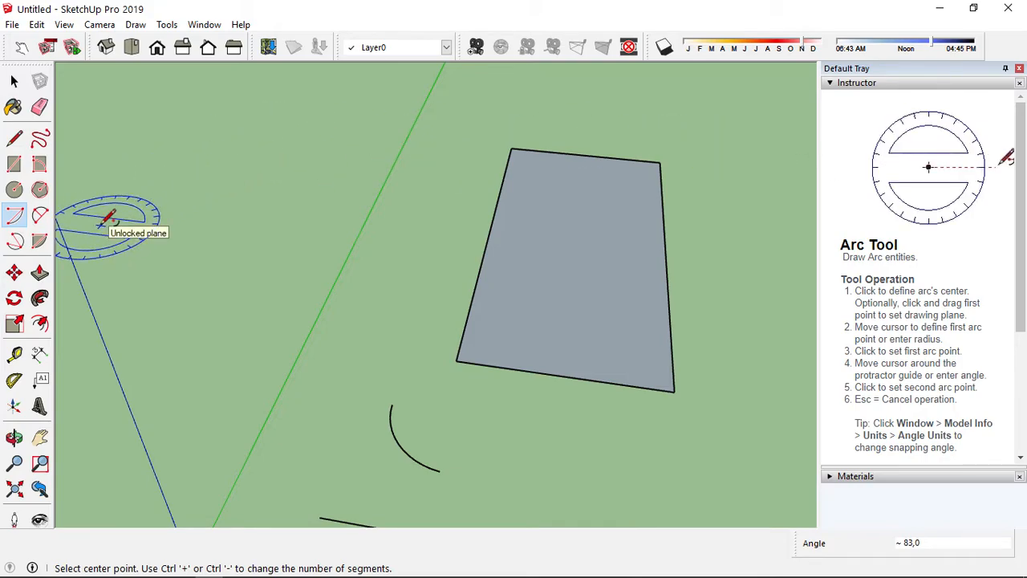
Move the rectangle about 1.96 m along the red axis with the Move tool
left_click(41, 192)
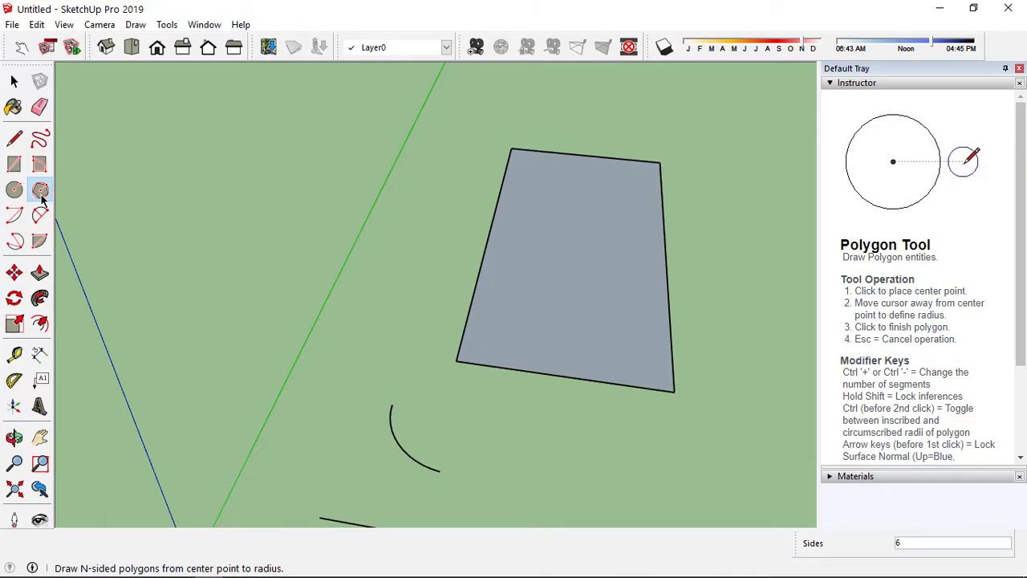
left_click(14, 273)
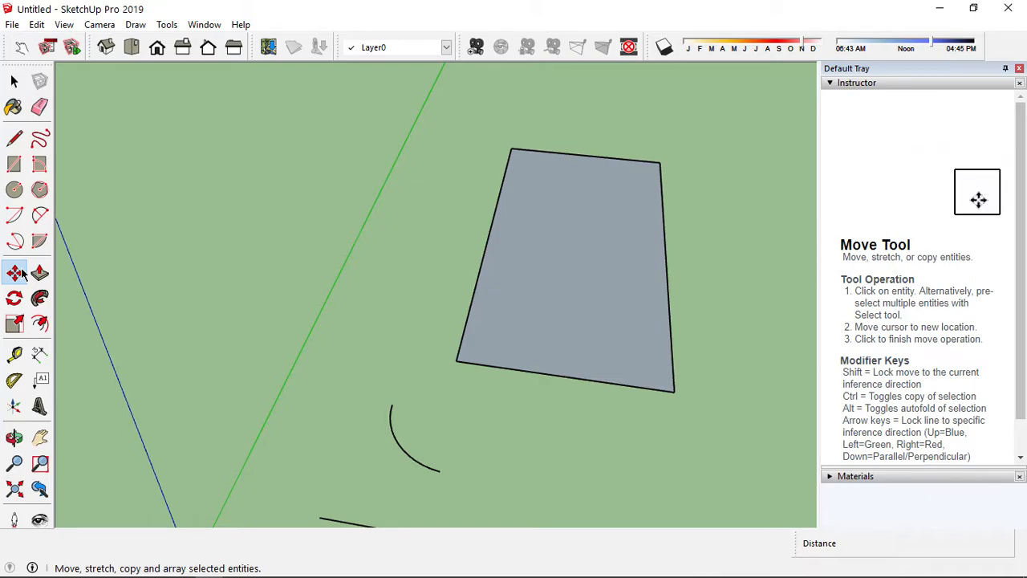
left_click(22, 272)
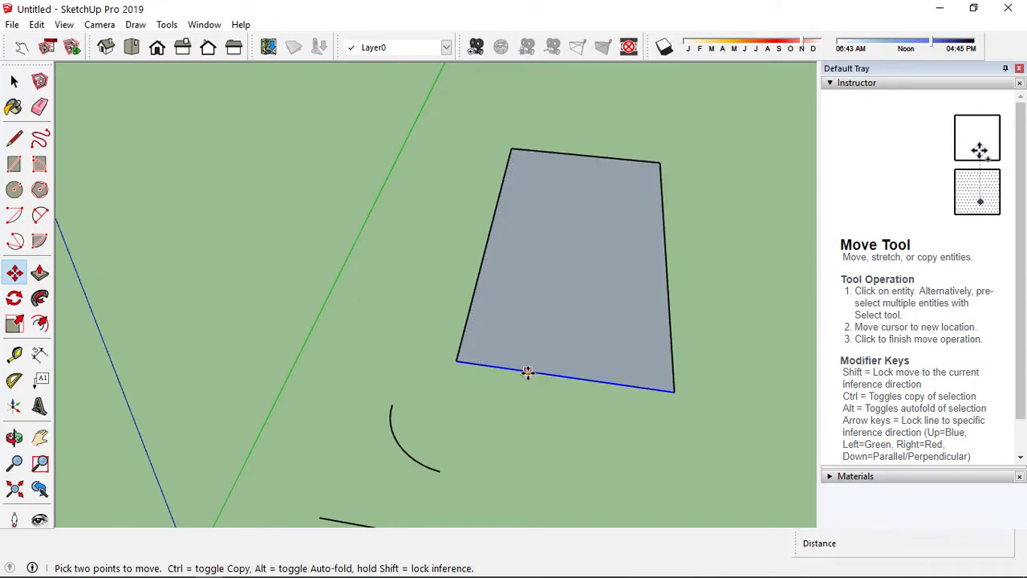
left_click(545, 318)
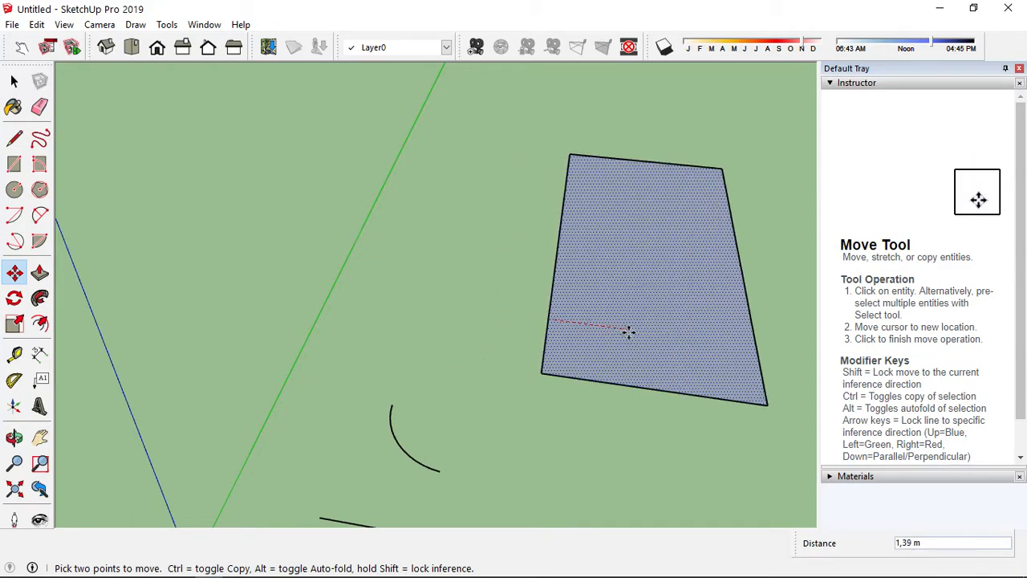
left_click(660, 340)
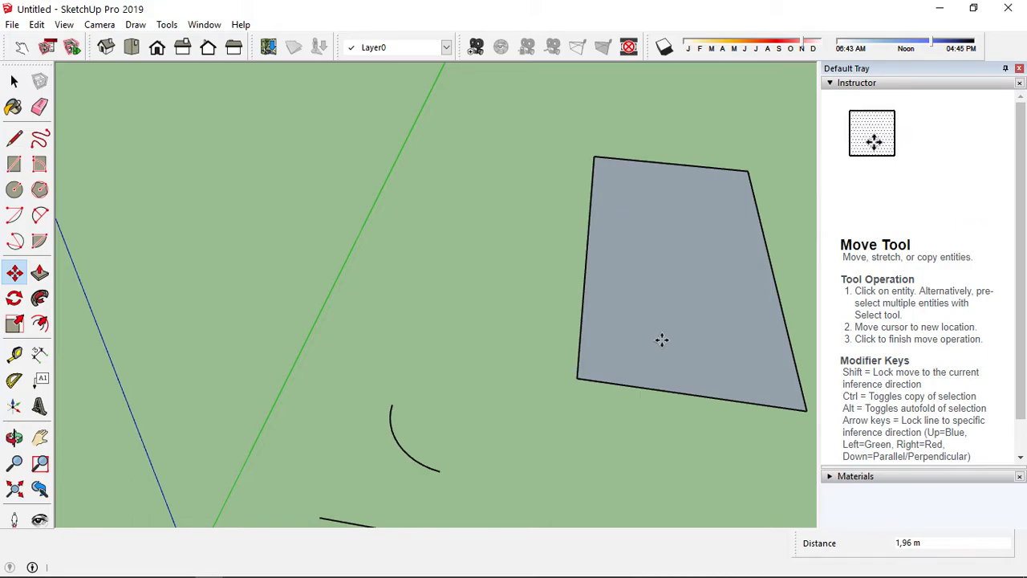
Push/pull the rectangle up about 0.73 m, then undo the extrusion
left_click(40, 274)
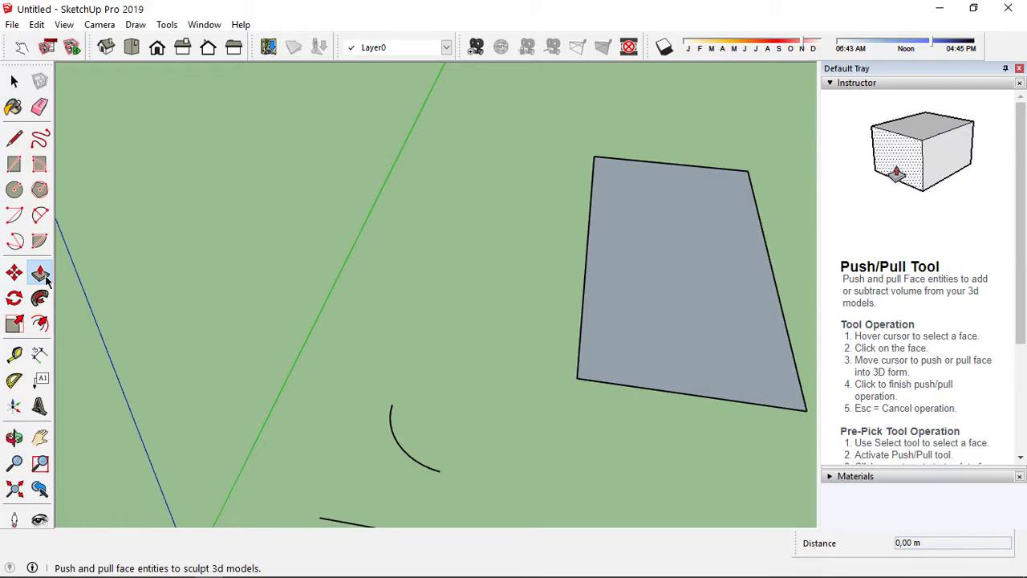
left_click(43, 276)
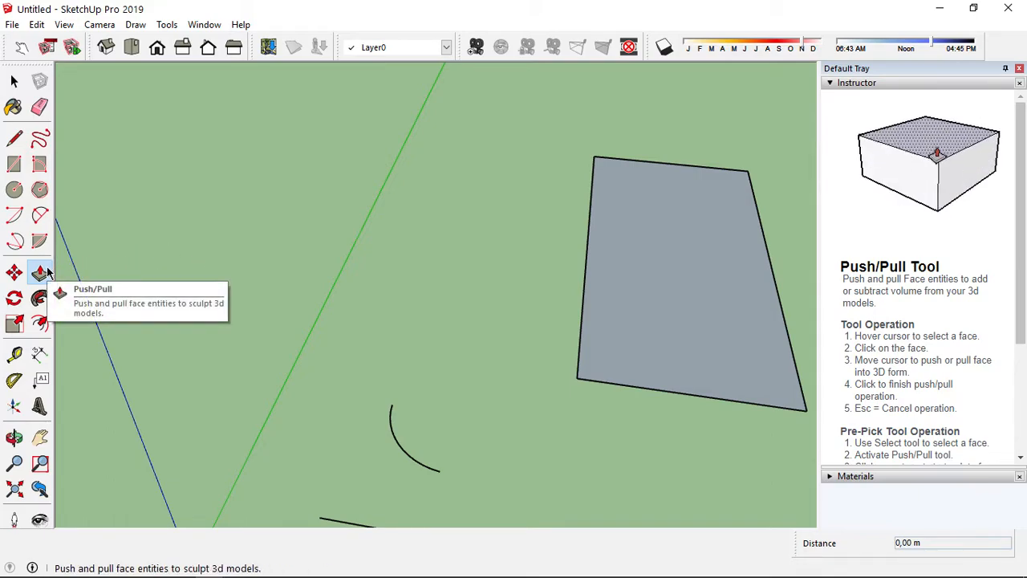
left_click(670, 333)
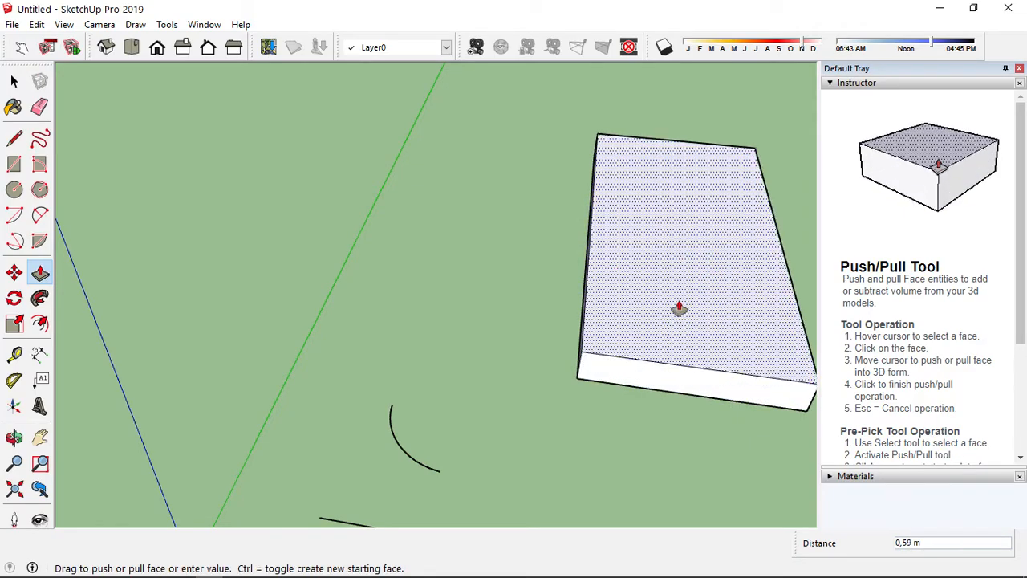
left_click(683, 303)
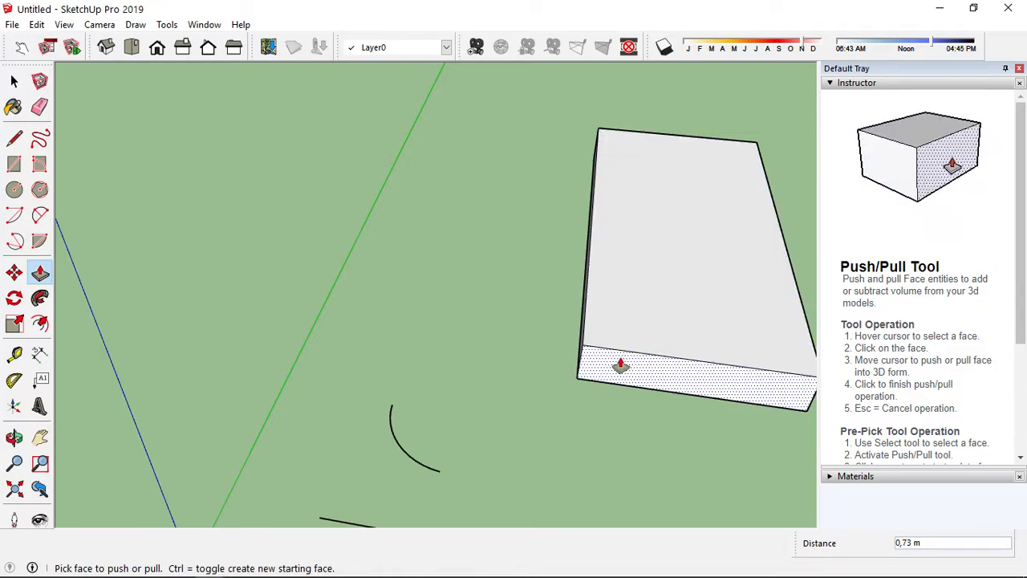
key("ctrl+z")
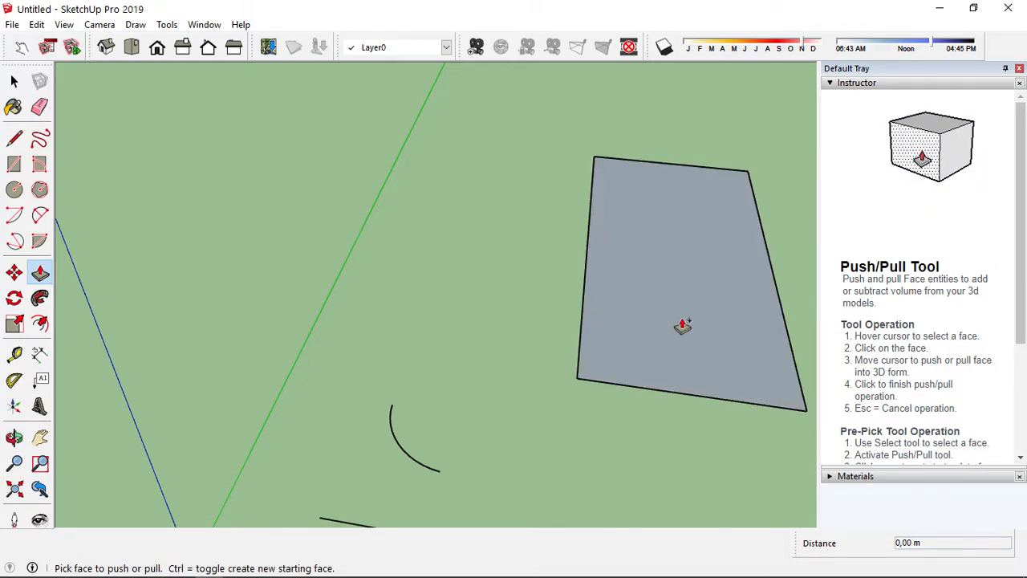
Push/pull the rectangle up about 0.62 m again and undo it
left_click(647, 341)
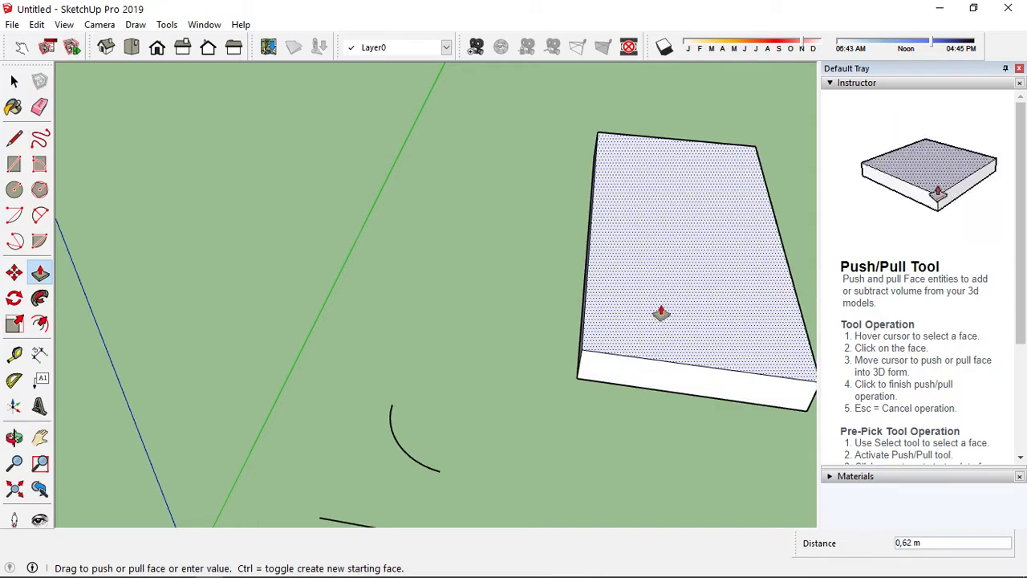
left_click(670, 298)
key("ctrl+z")
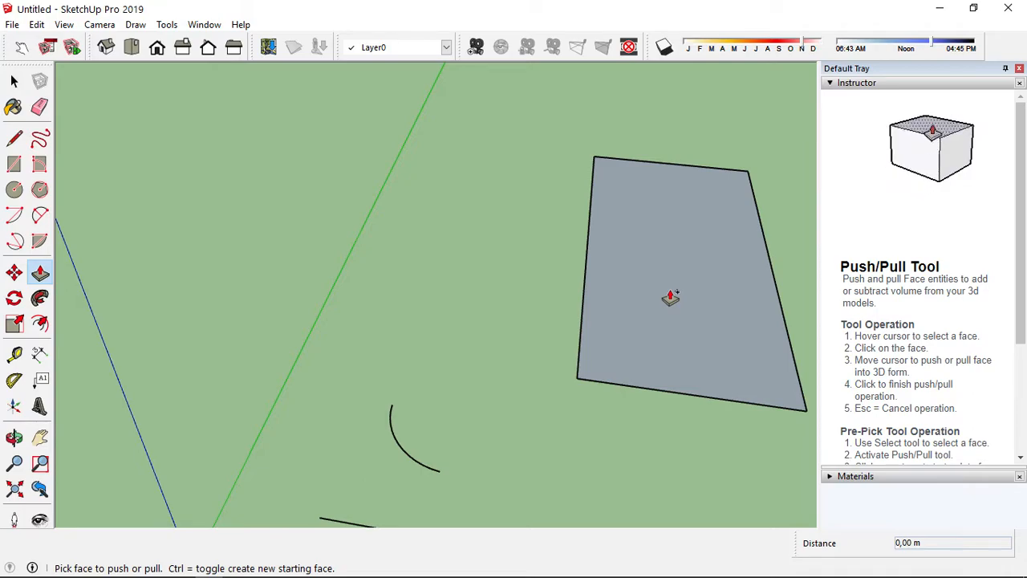
Review the Rotate, Follow Me, Scale and Offset tool descriptions
left_click(16, 300)
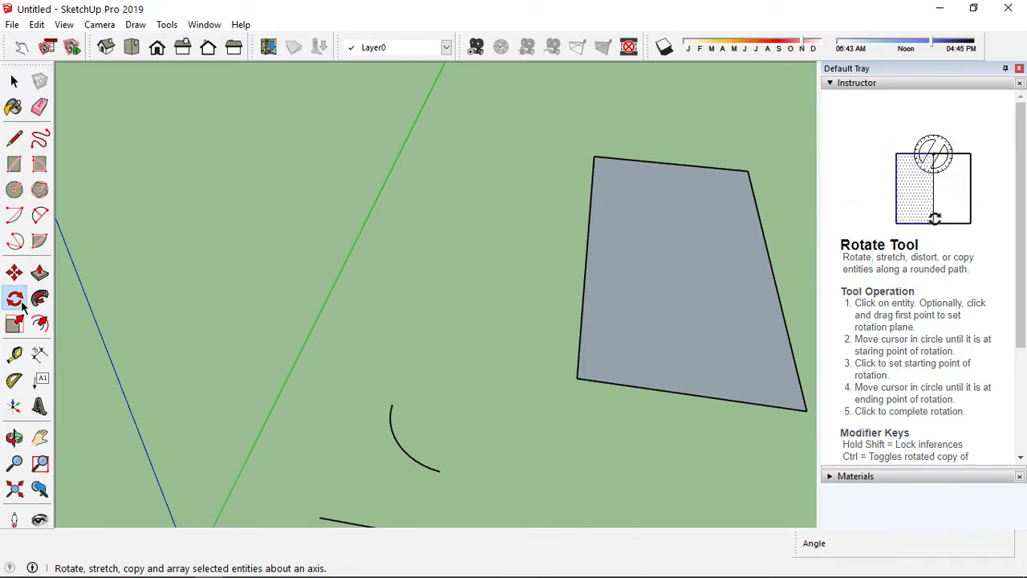
left_click(48, 300)
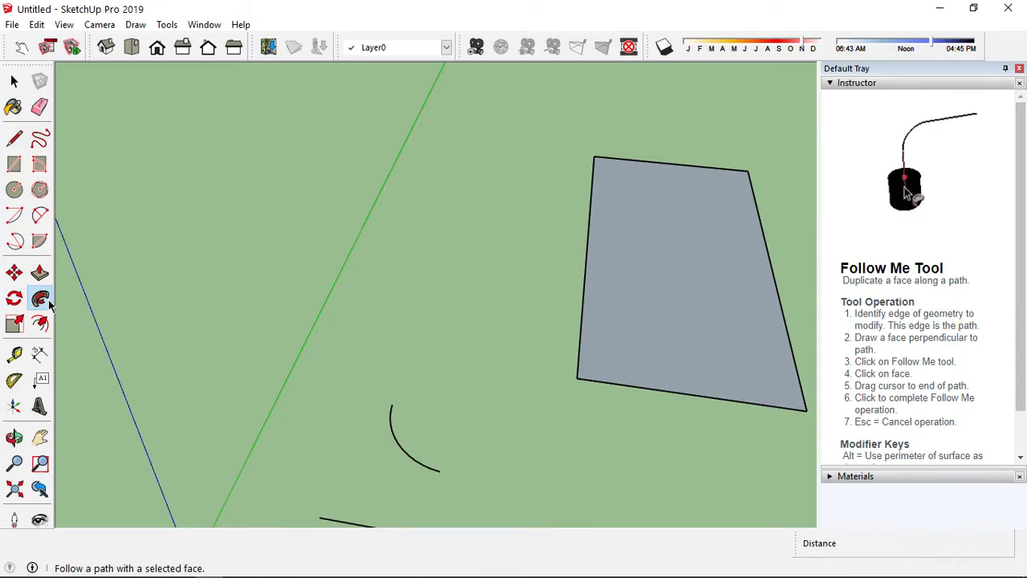
left_click(48, 299)
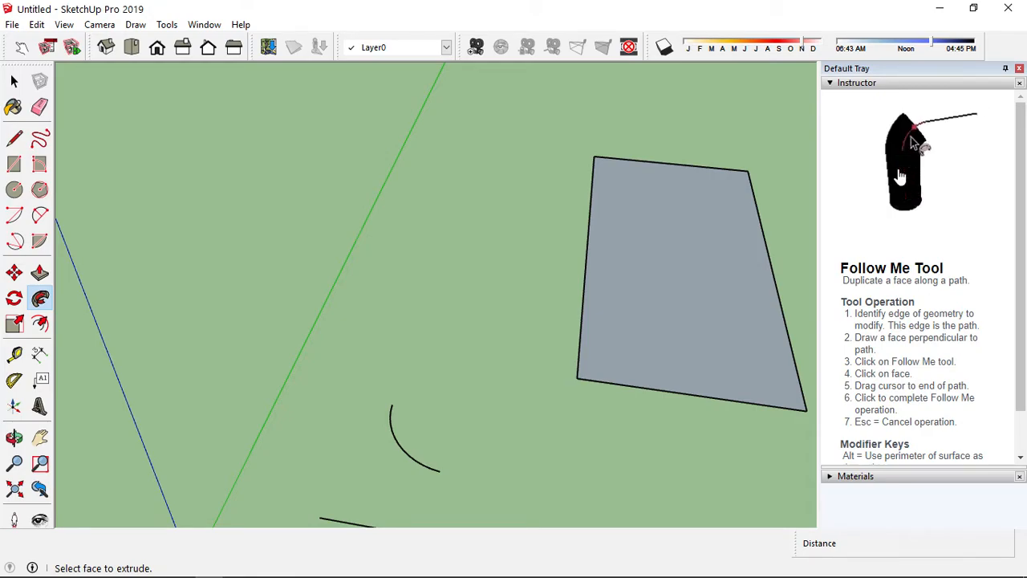
left_click(24, 327)
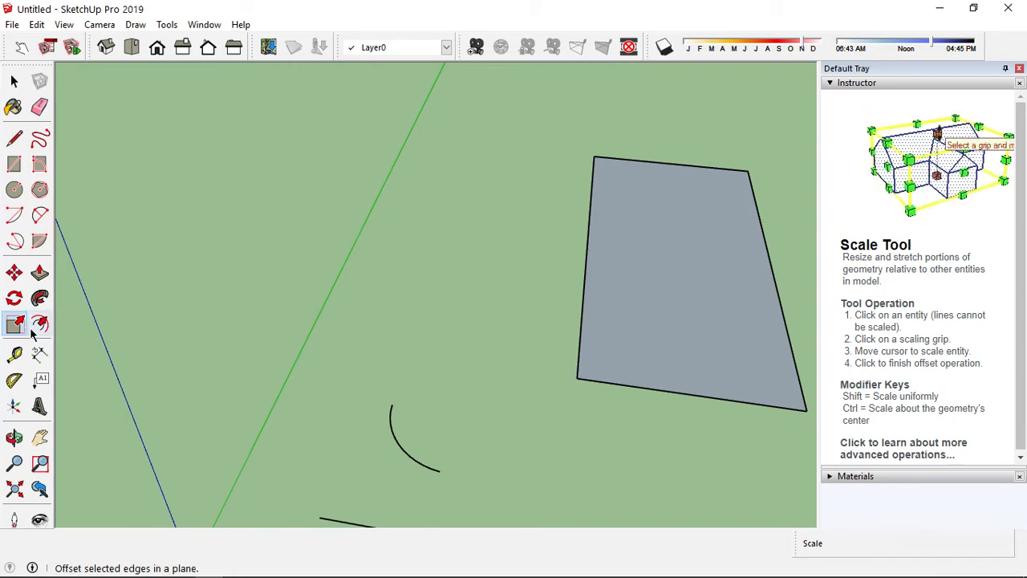
left_click(37, 334)
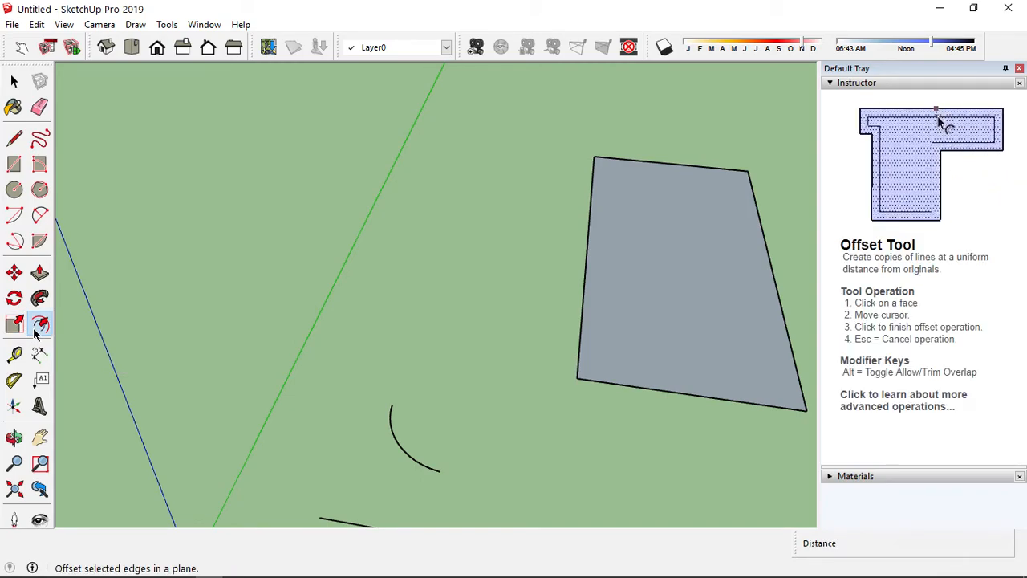
Offset the rectangle's edges inward by 0.25 m with the Offset tool
left_click(40, 438)
left_click_drag(569, 359, 406, 363)
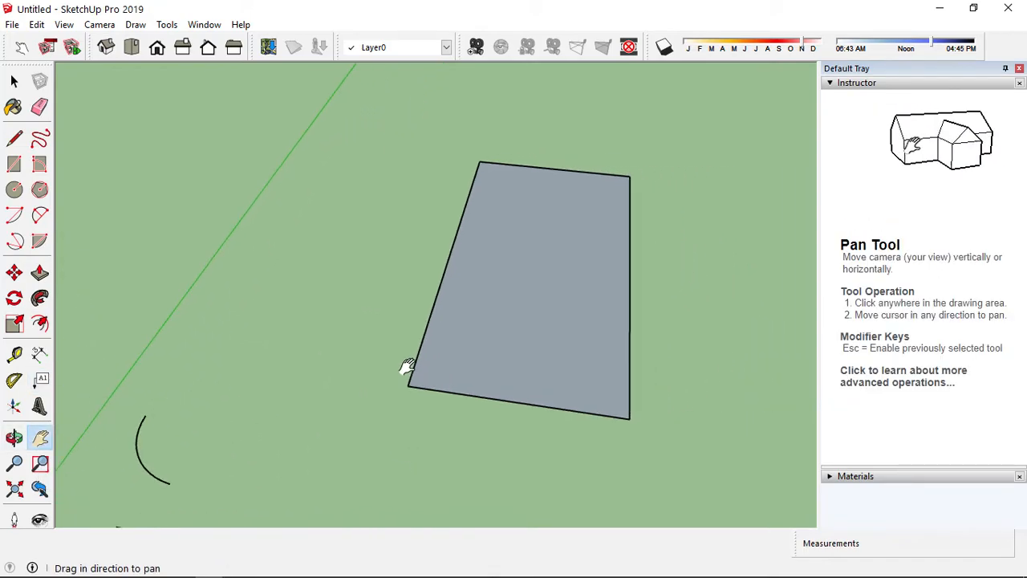
left_click(41, 324)
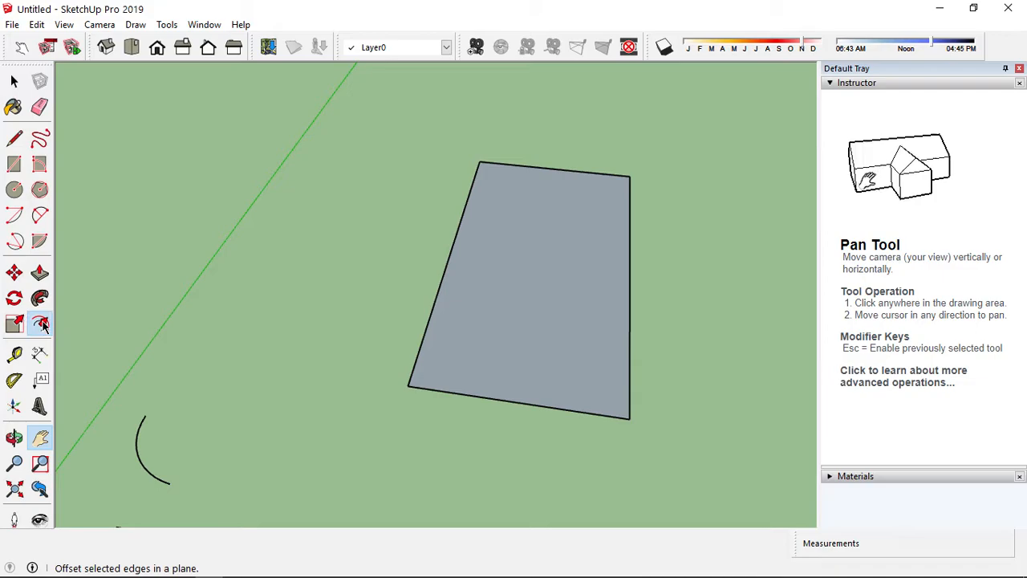
left_click(434, 391)
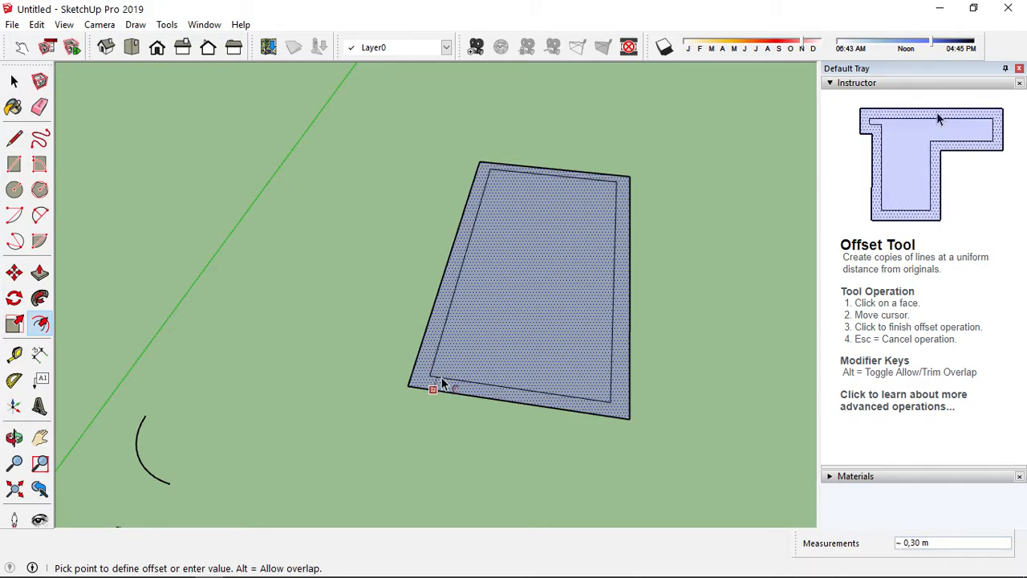
type("25")
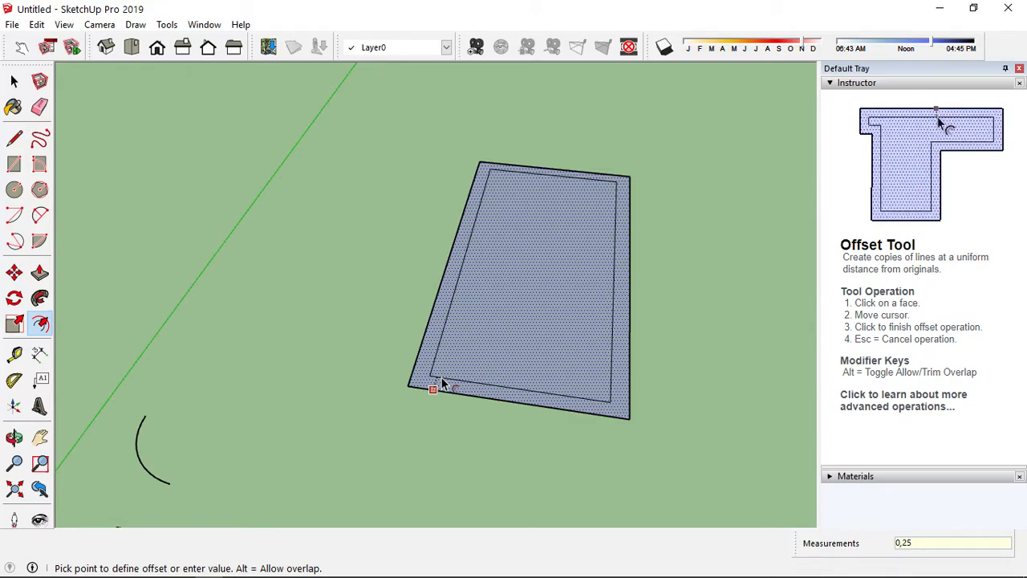
left_click(441, 384)
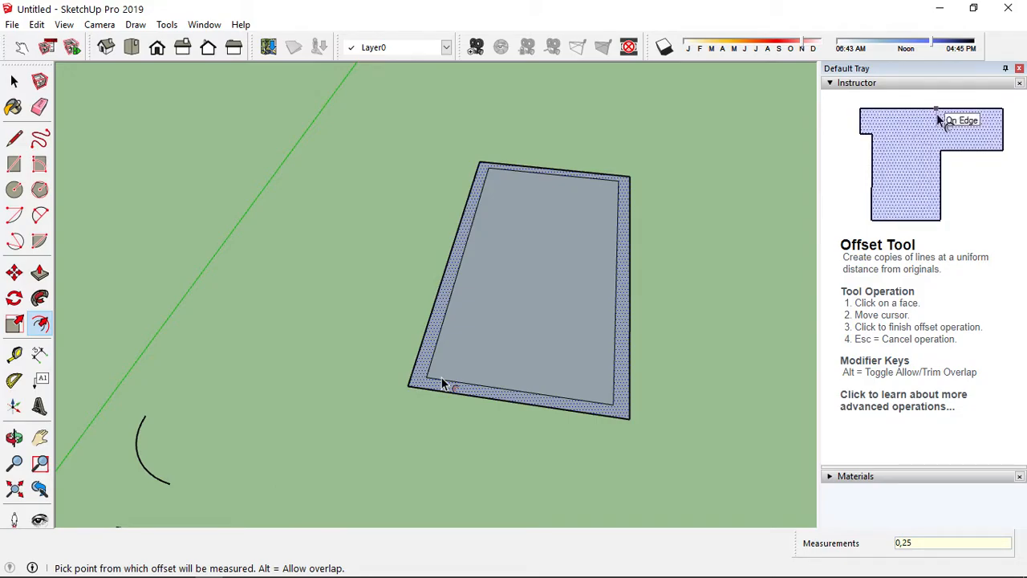
left_click(441, 379)
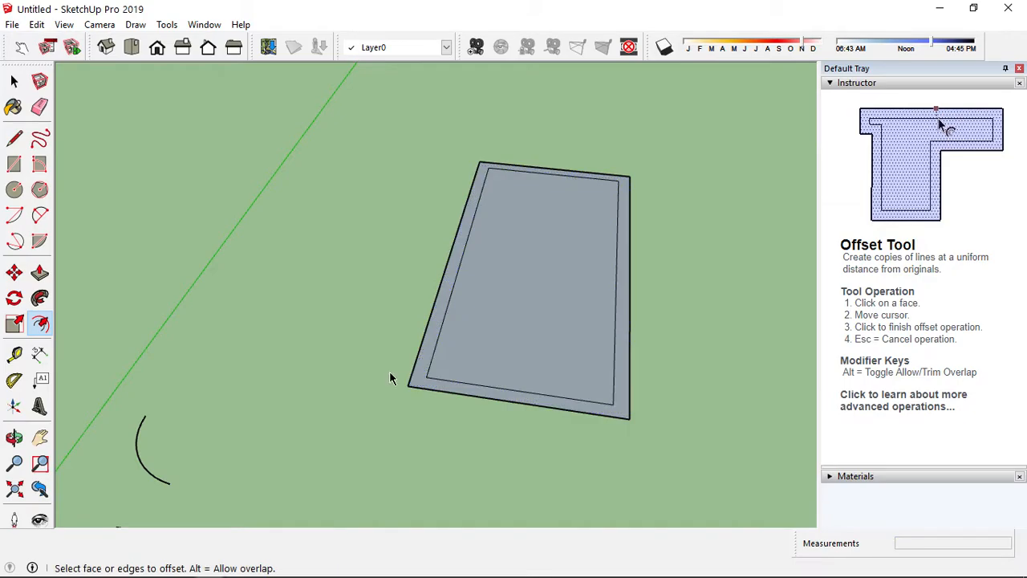
Measure the outer rectangle's edges with the Tape Measure tool
left_click(15, 363)
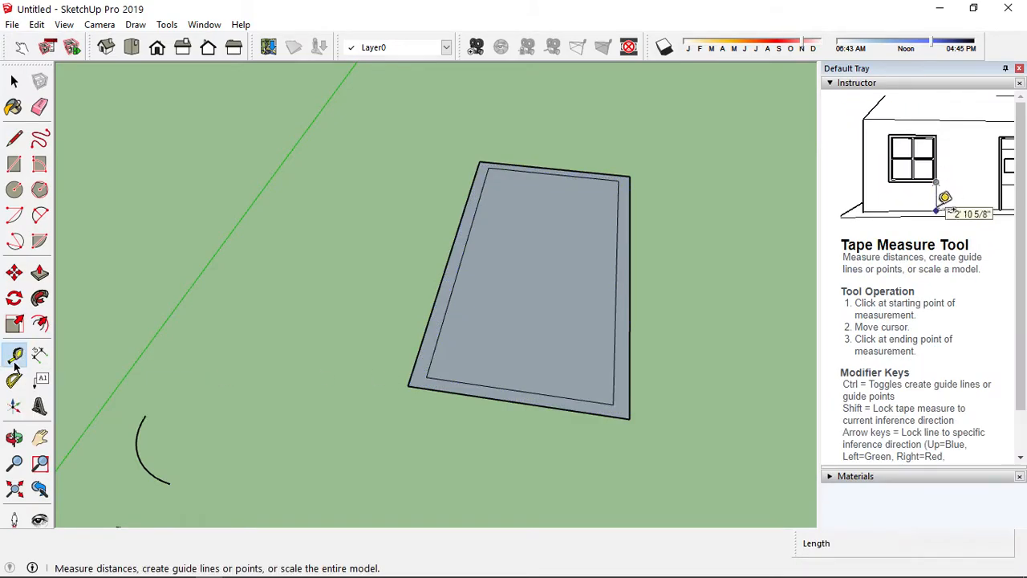
left_click(407, 386)
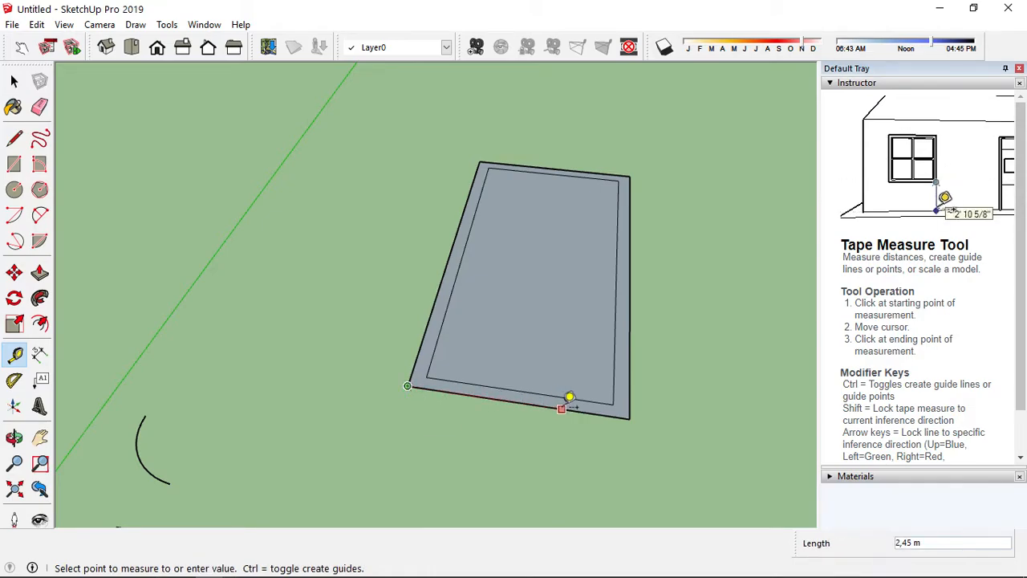
left_click(634, 410)
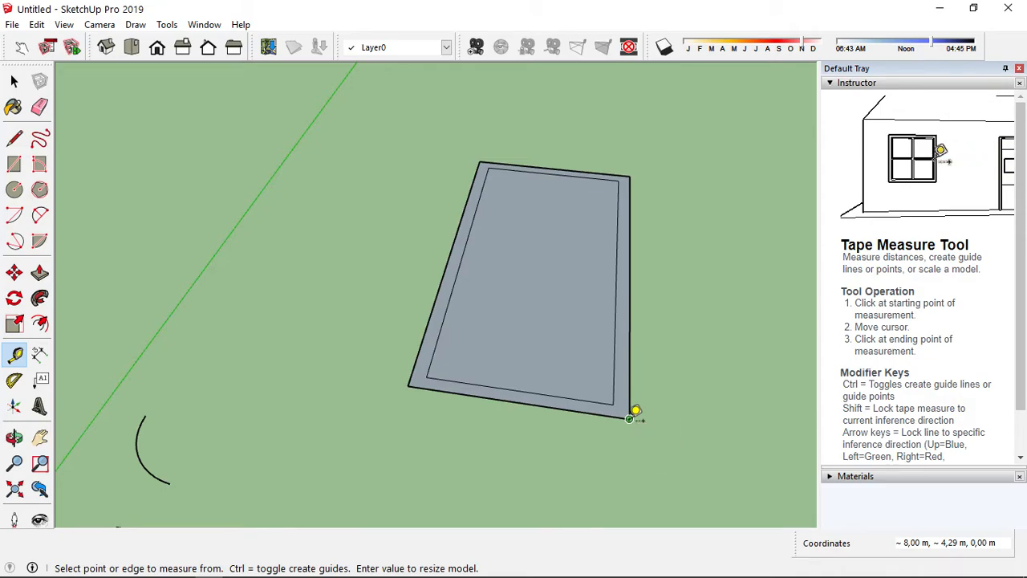
left_click(630, 418)
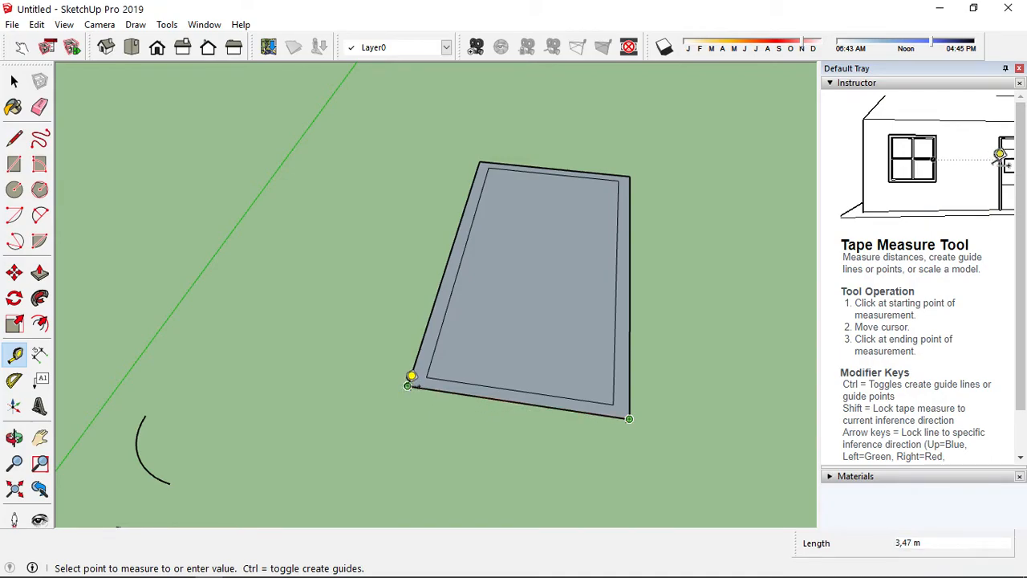
left_click(411, 378)
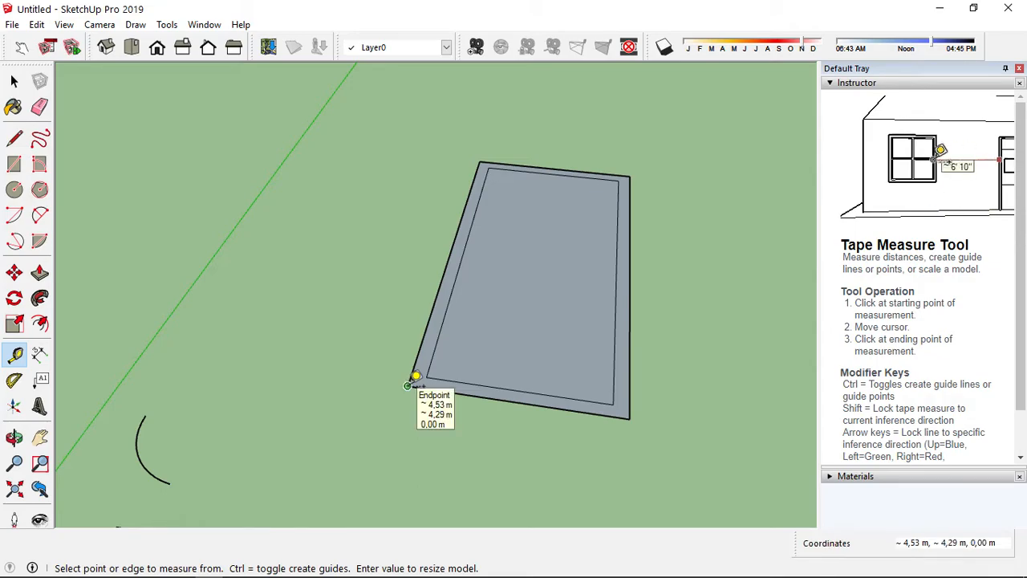
left_click(408, 386)
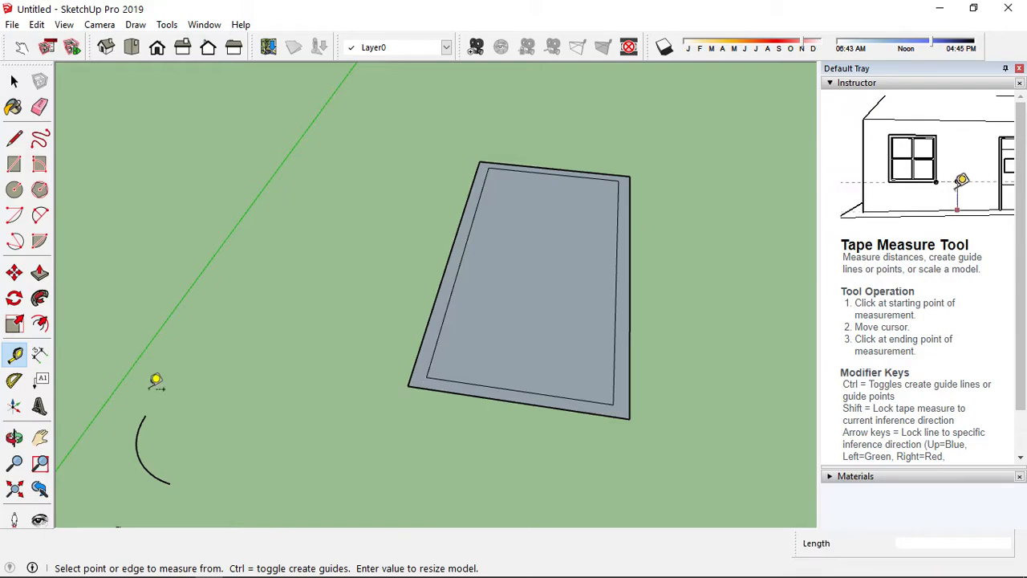
Review the Dimension, Protractor, Text and Axes tool descriptions
left_click(41, 357)
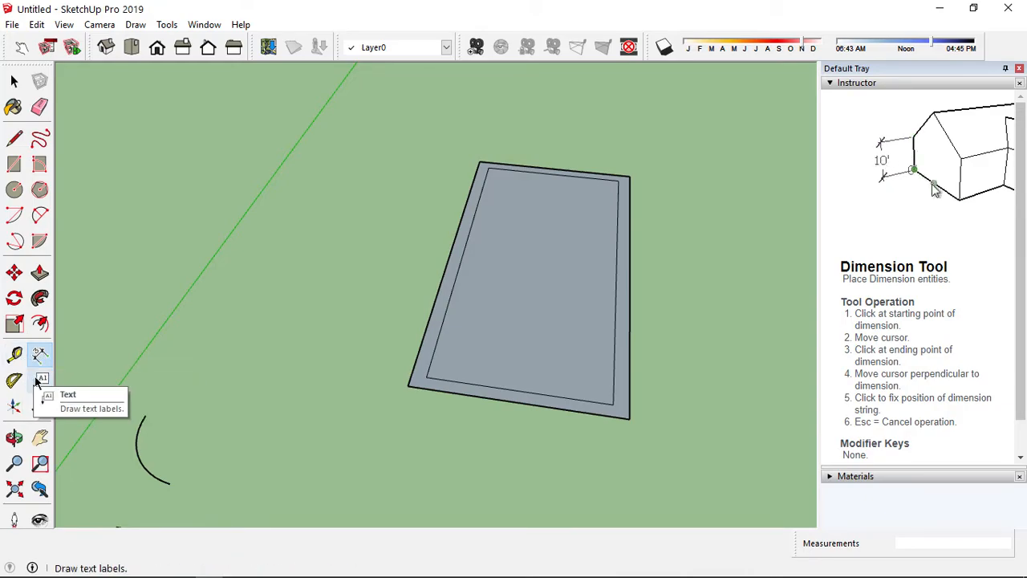
left_click(25, 386)
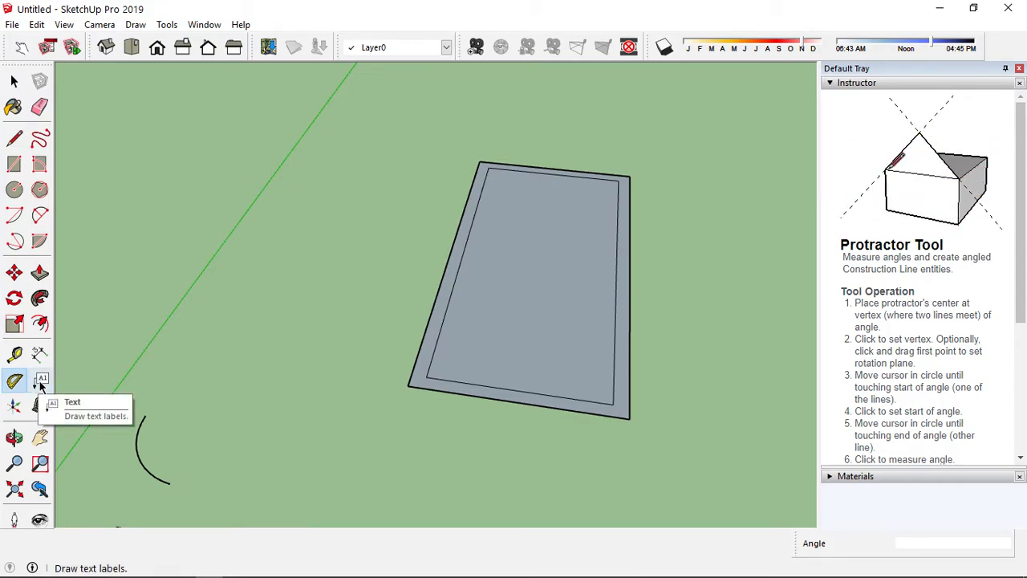
left_click(41, 384)
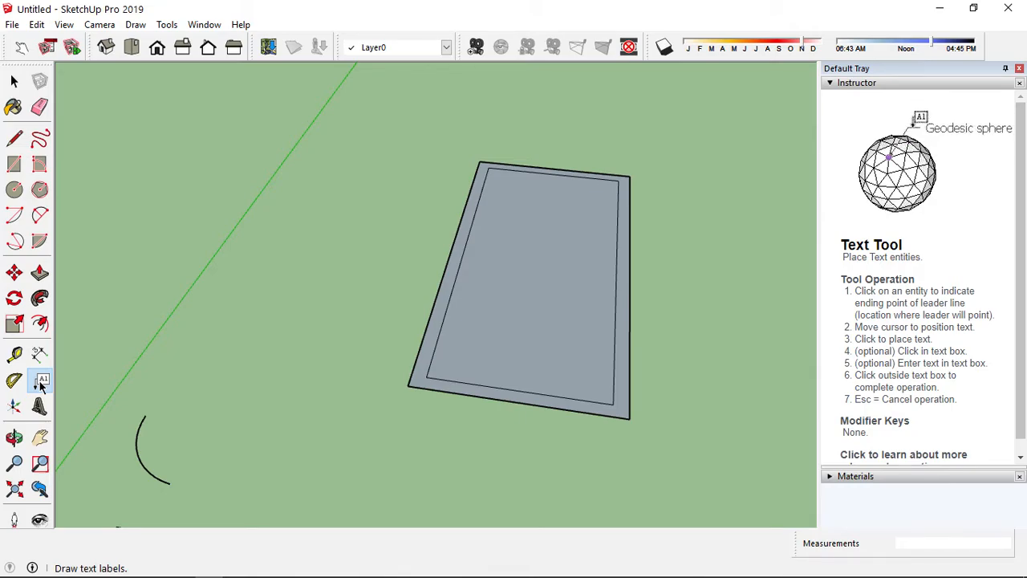
left_click(15, 411)
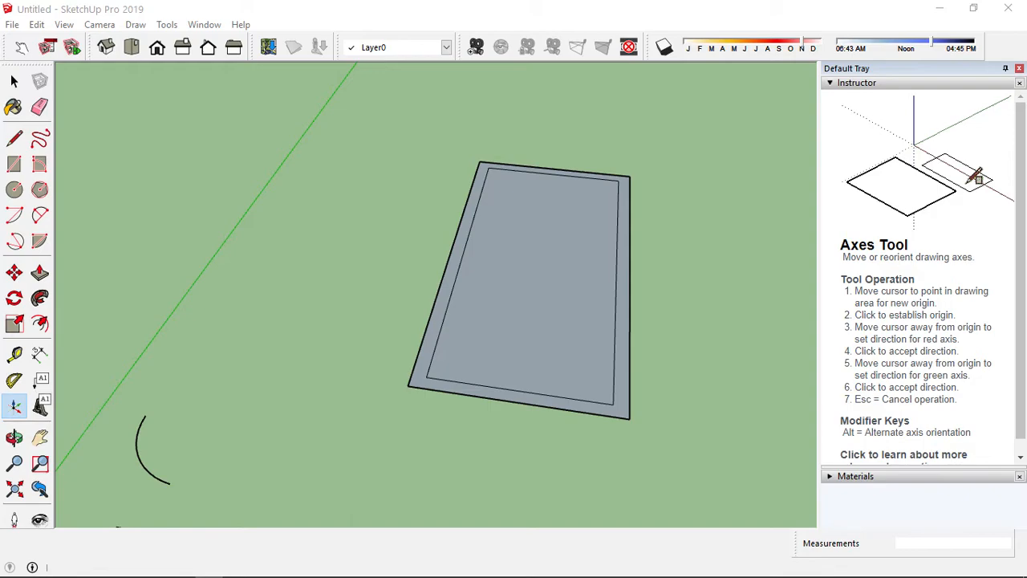
Place 3D text reading HMPWK in the middle of the rectangle
left_click(40, 407)
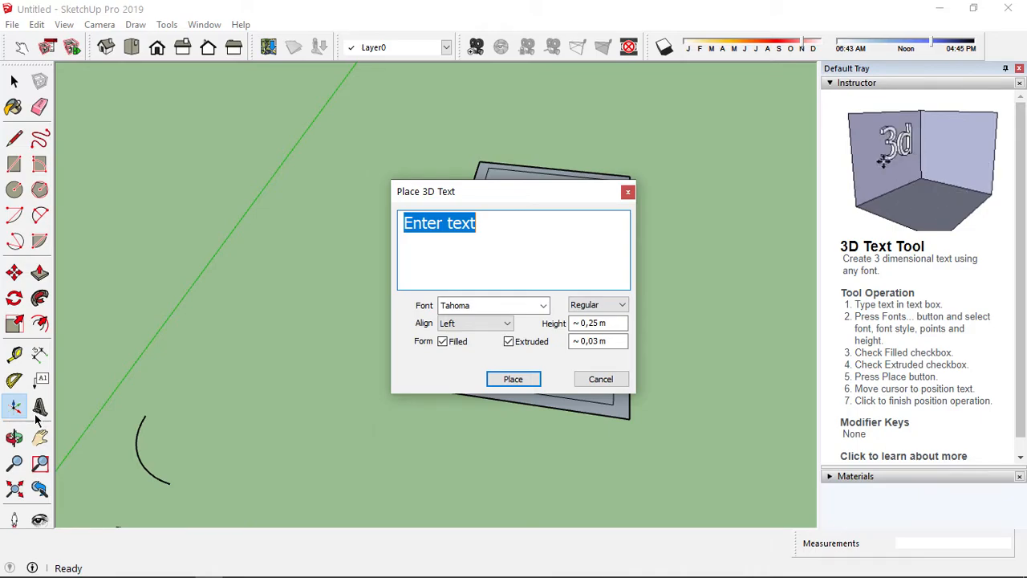
type("h")
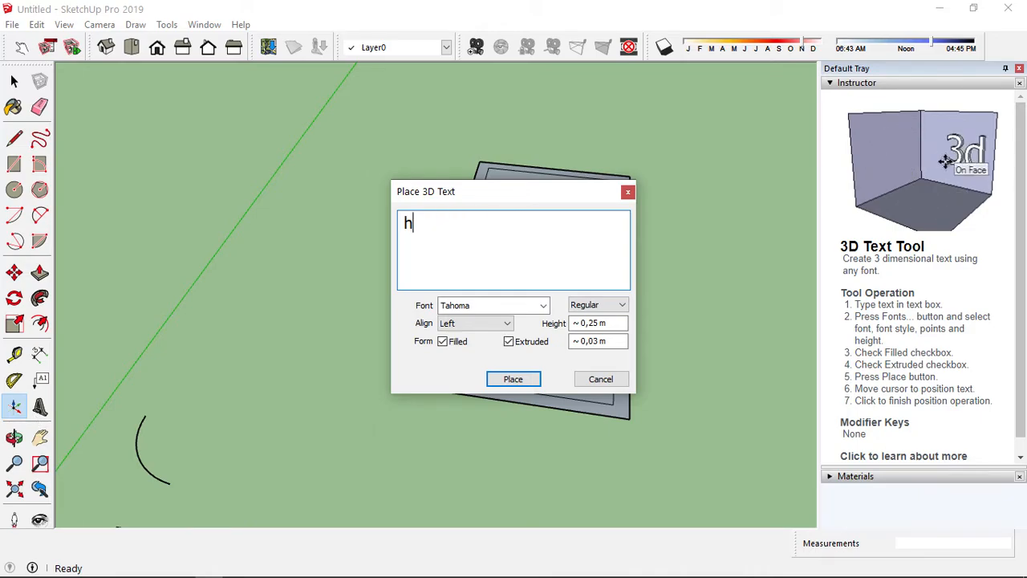
key("BackSpace")
type("HMPWK")
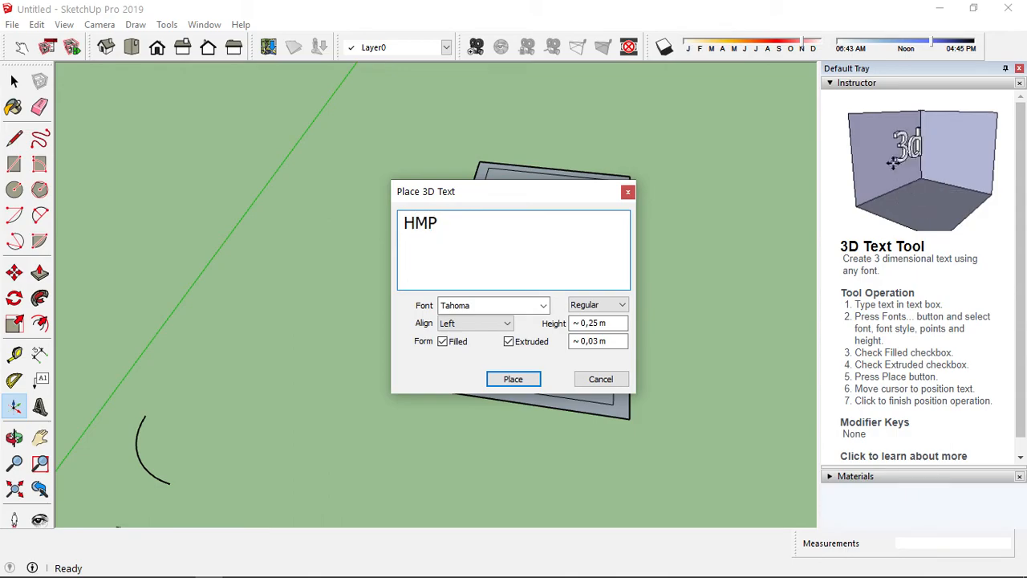
left_click(520, 380)
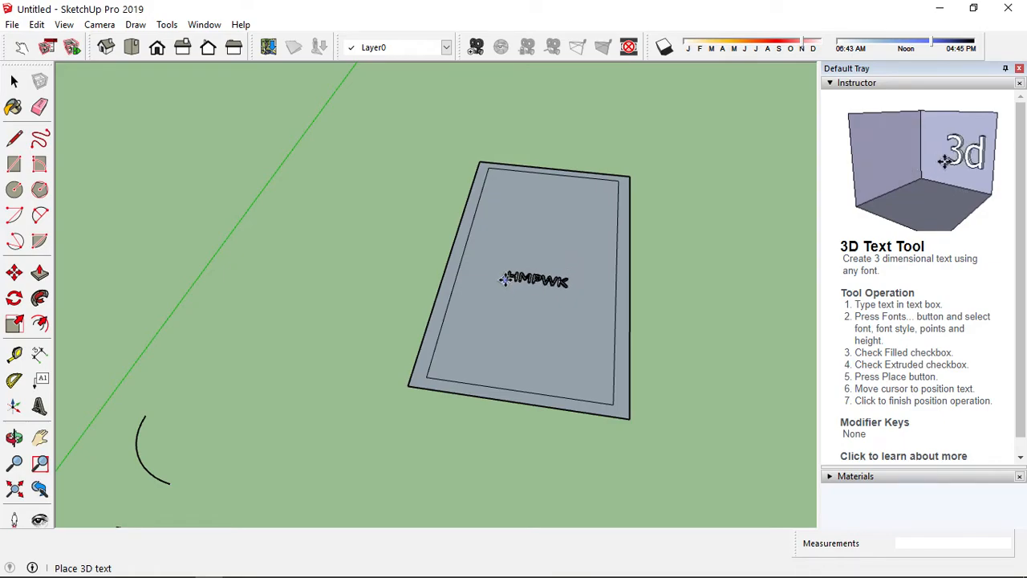
left_click(506, 278)
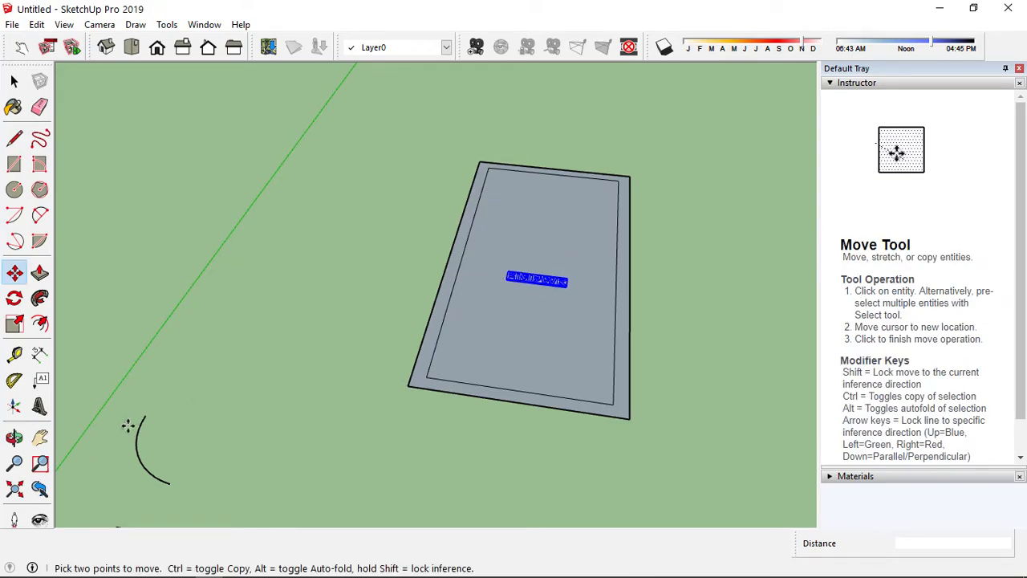
key("Escape")
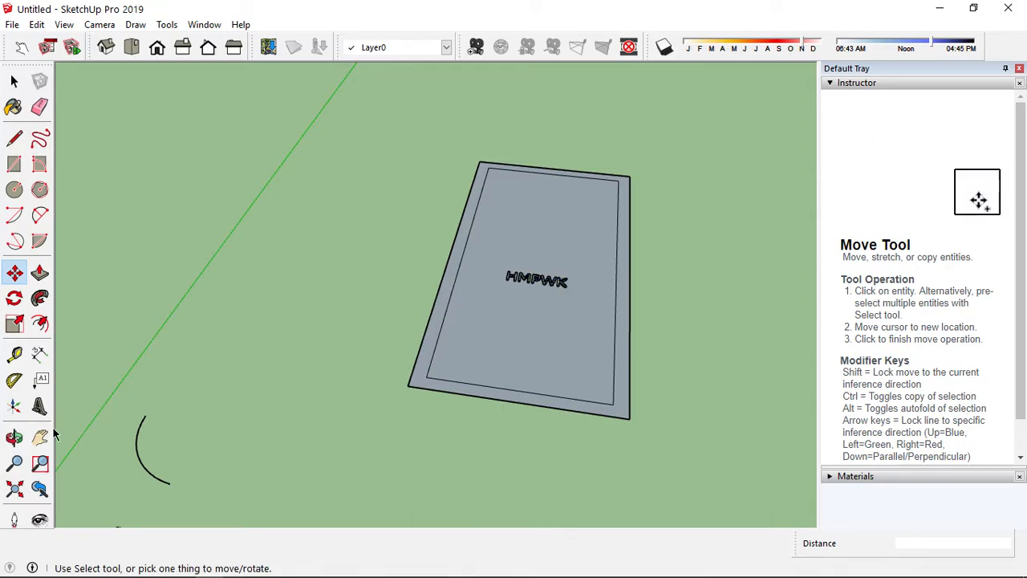
Examine the model with the Orbit, Zoom, Position Camera and Look Around tools, ending in the top view
left_click(14, 437)
left_click_drag(310, 298, 570, 312)
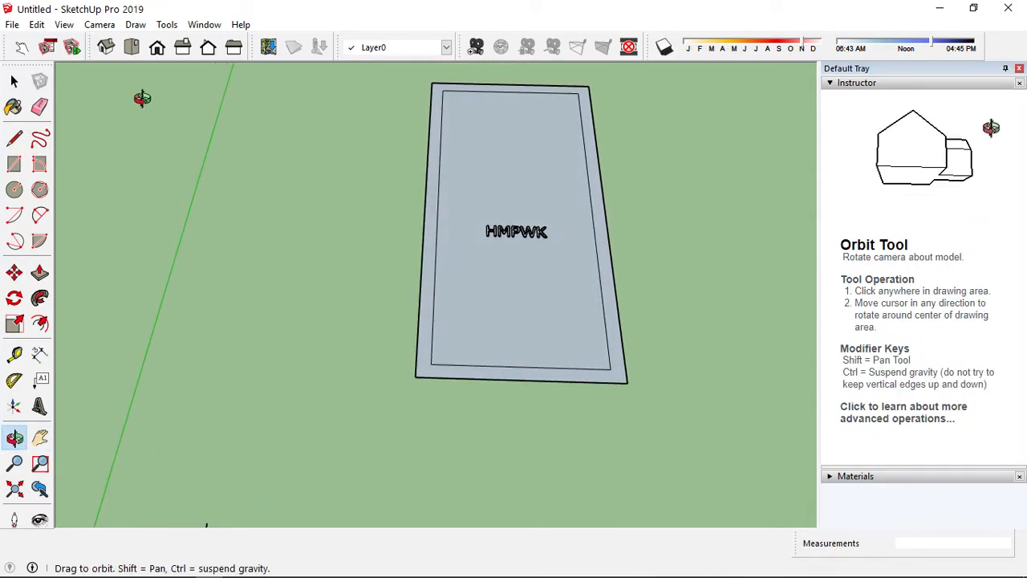
left_click(16, 82)
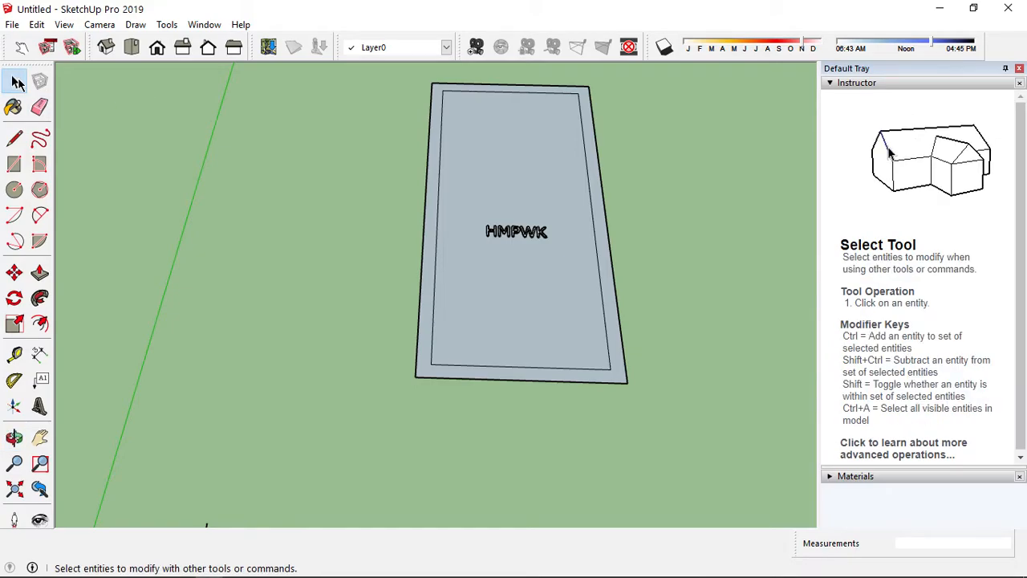
left_click(14, 438)
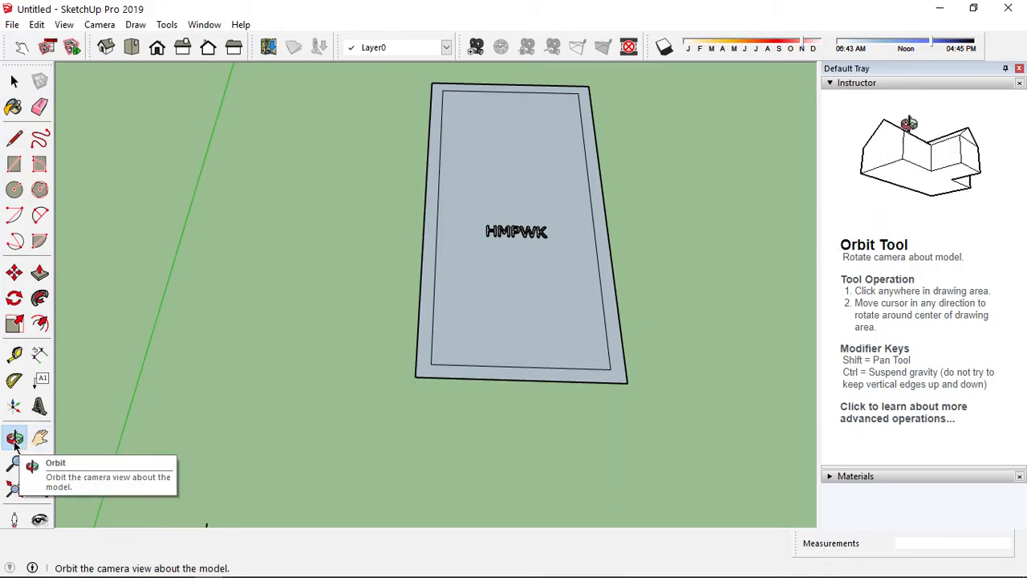
left_click_drag(578, 369, 579, 393)
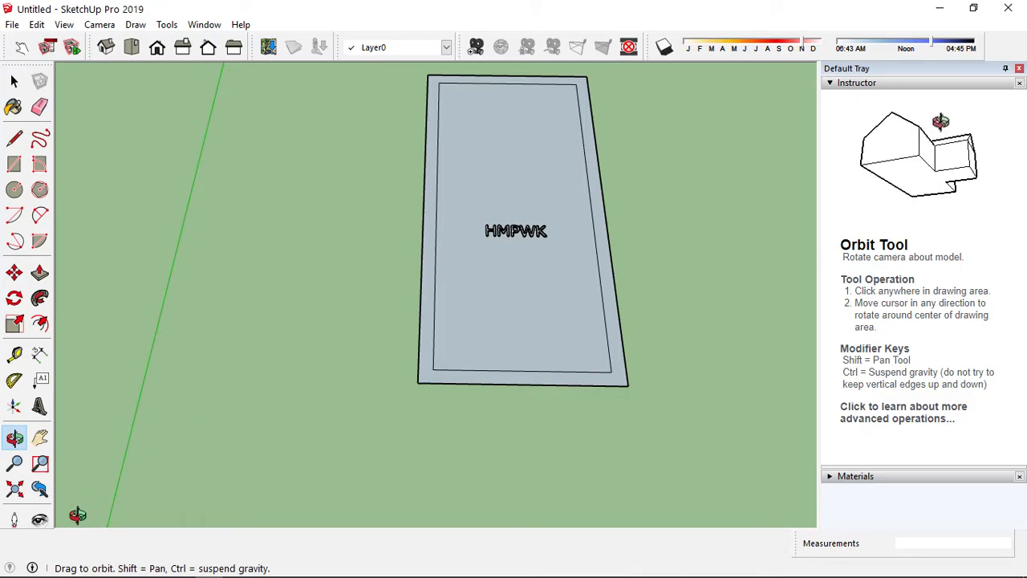
left_click(11, 468)
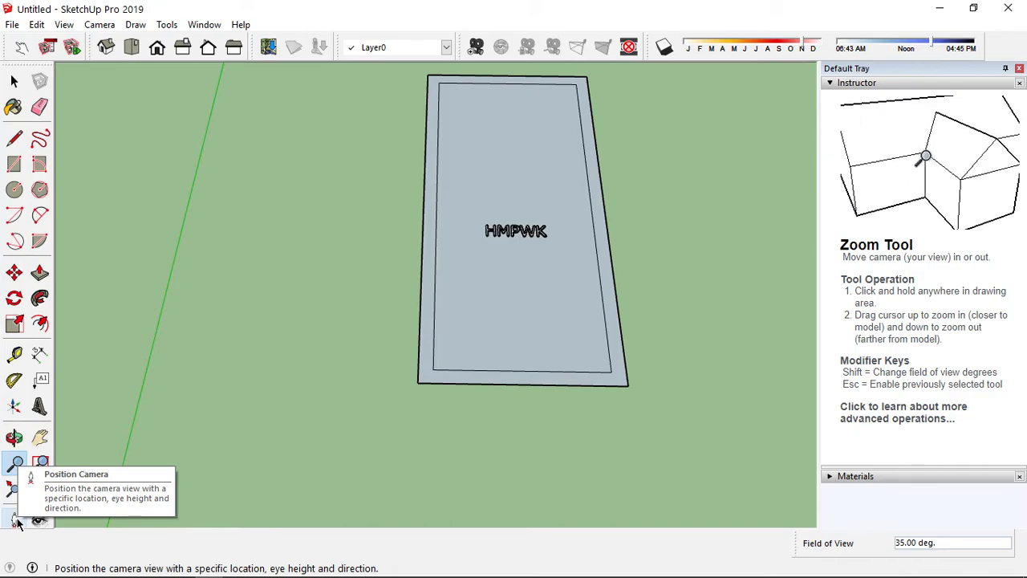
left_click(16, 520)
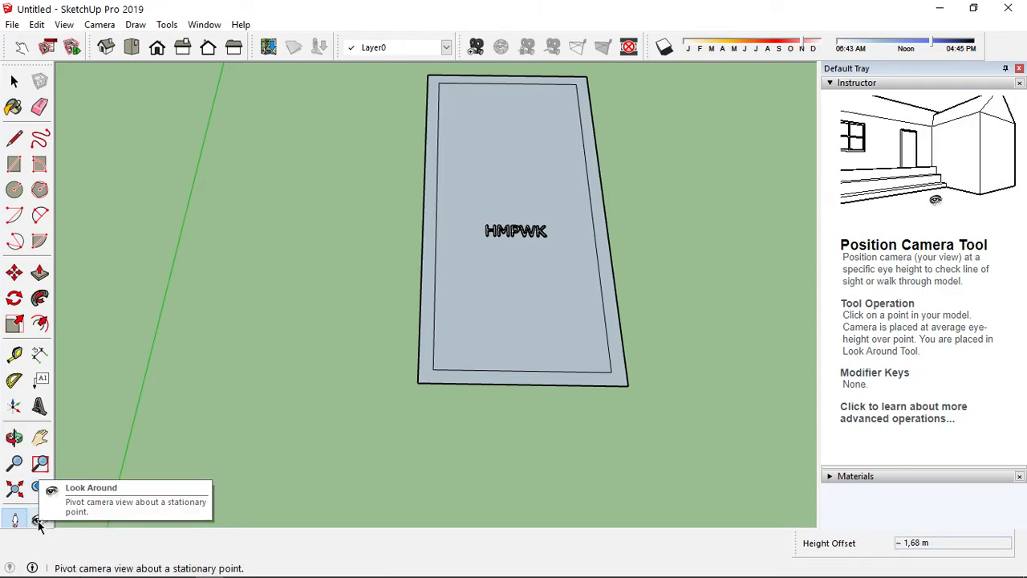
left_click(39, 521)
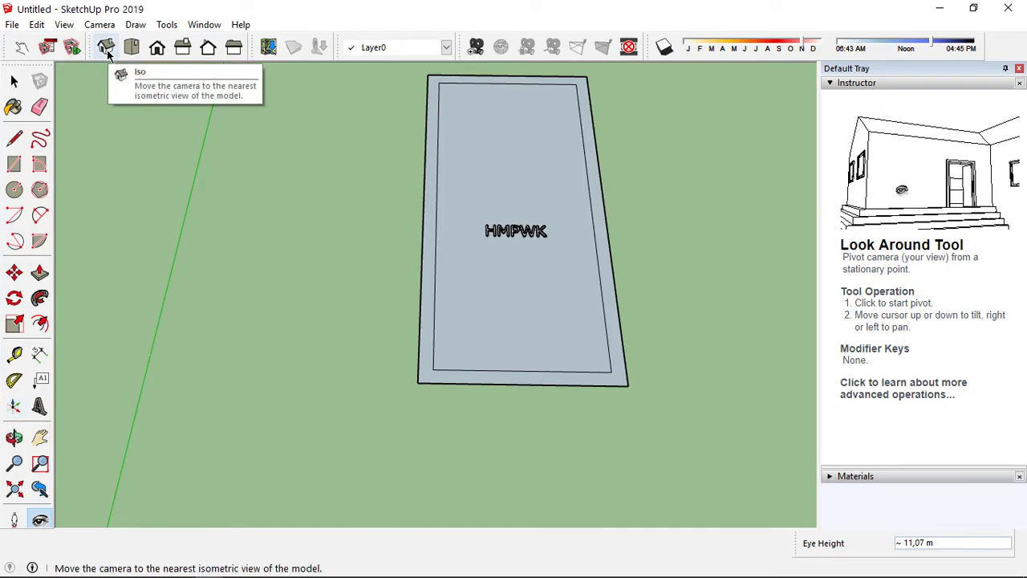
left_click(133, 48)
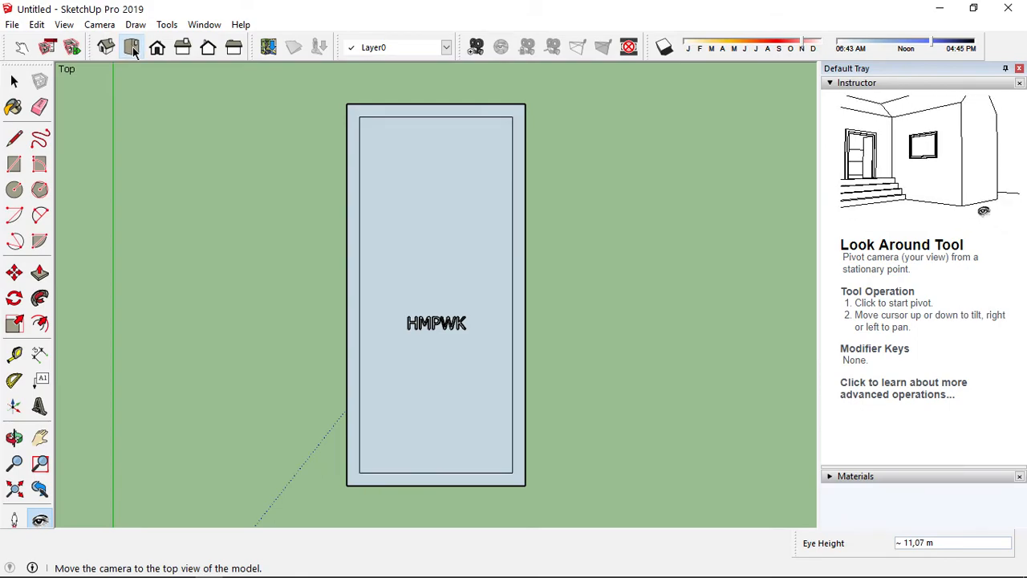
Cycle through the Front, Right, Back, Left and Top standard camera views to compare how the model appears
left_click(157, 49)
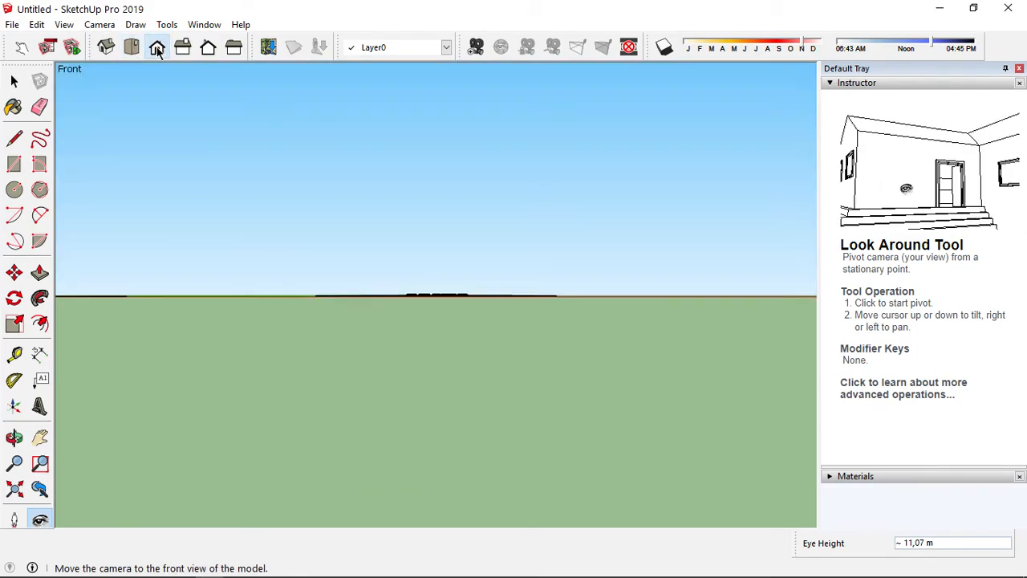
left_click(182, 48)
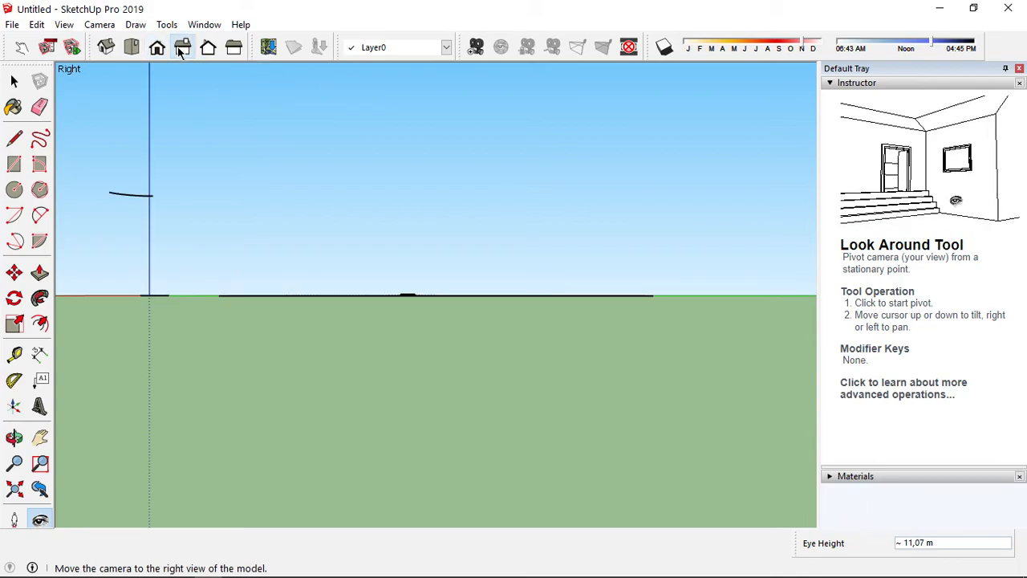
left_click(207, 49)
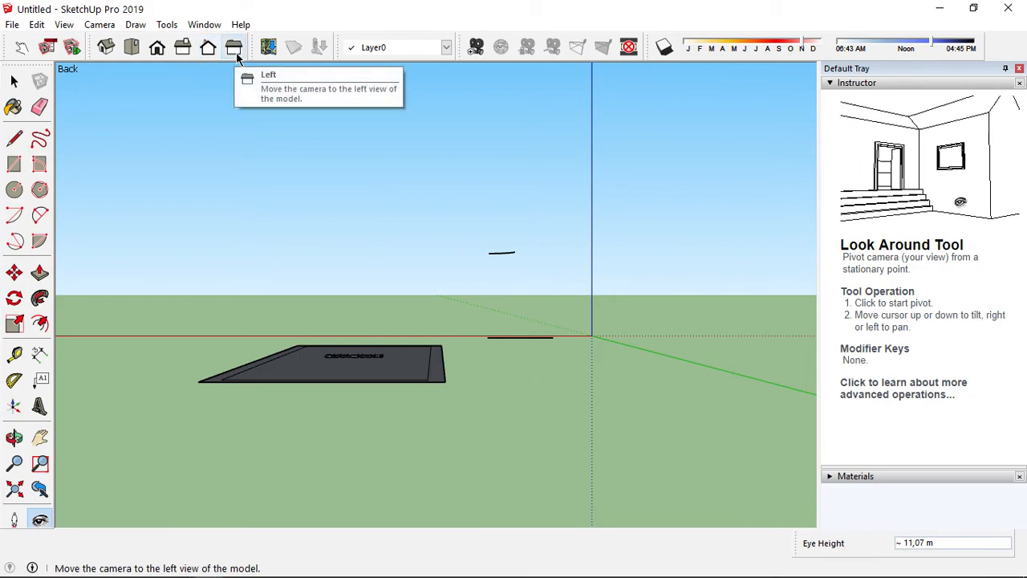
left_click(233, 48)
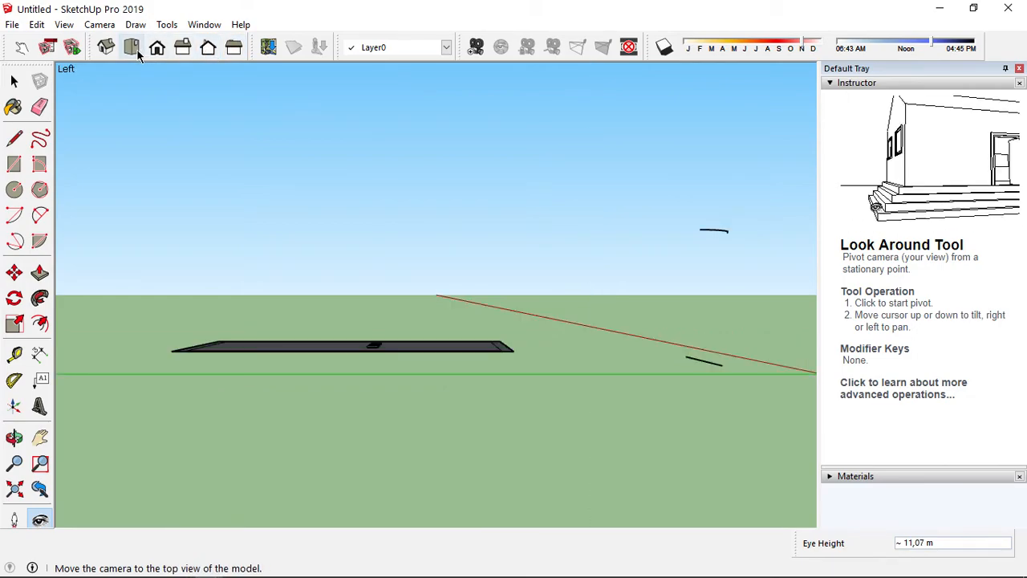
left_click(183, 48)
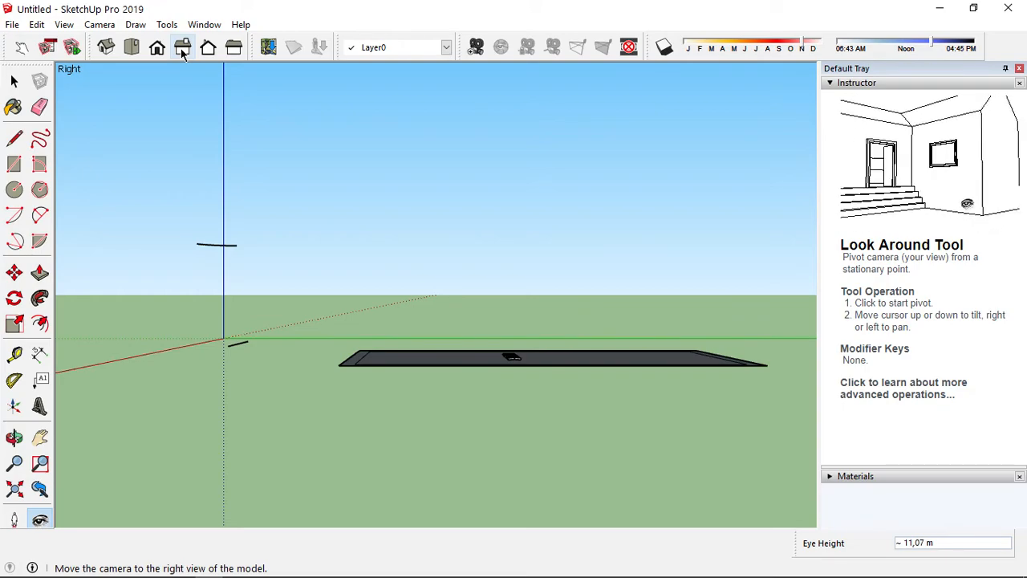
left_click(130, 48)
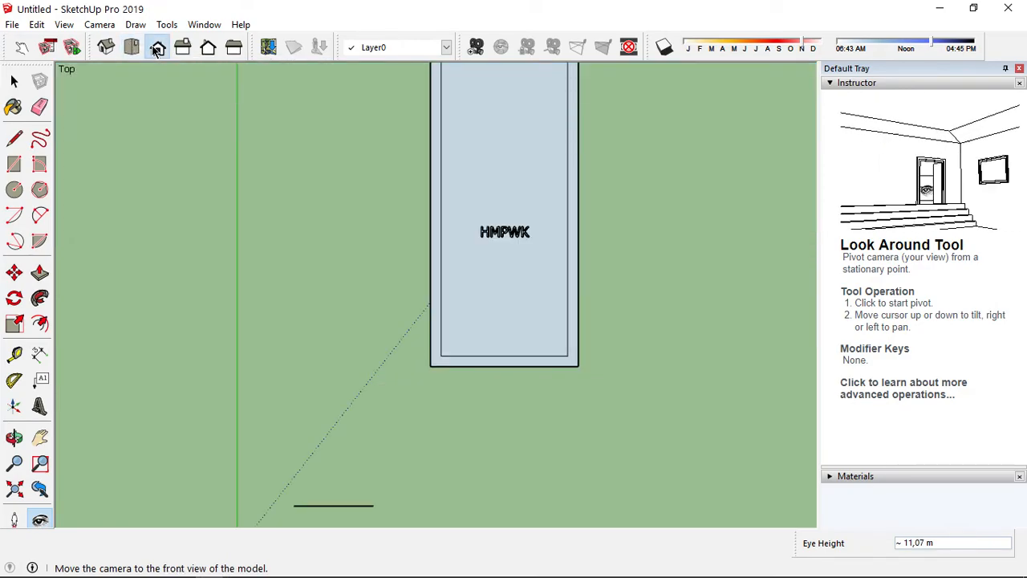
left_click(157, 48)
left_click(183, 47)
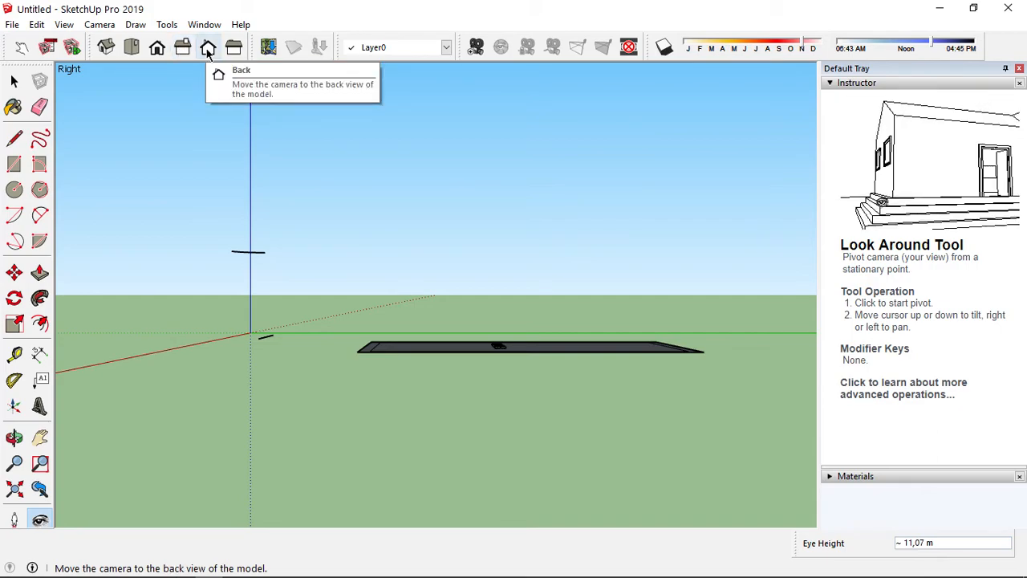
left_click(208, 48)
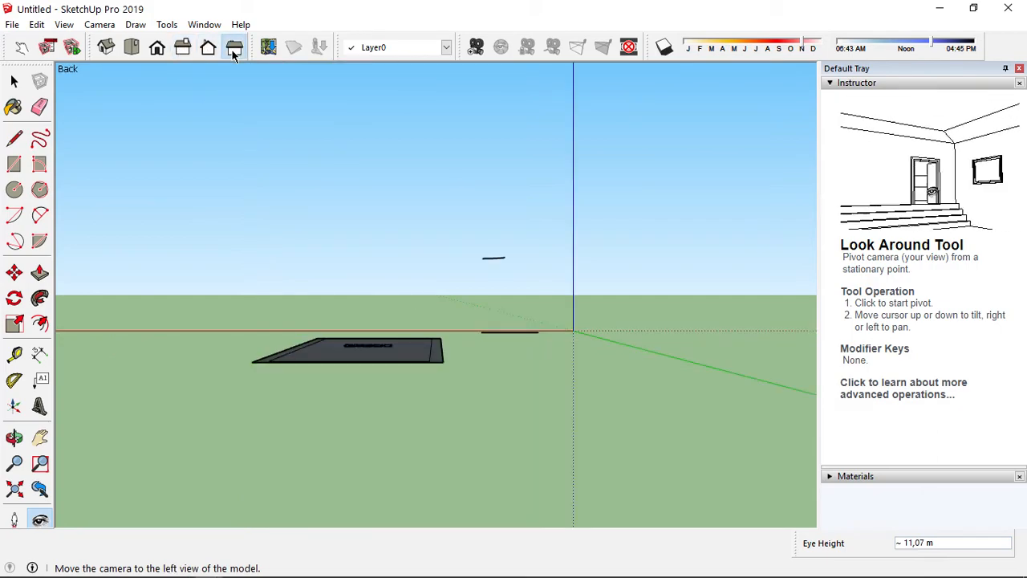
left_click(234, 48)
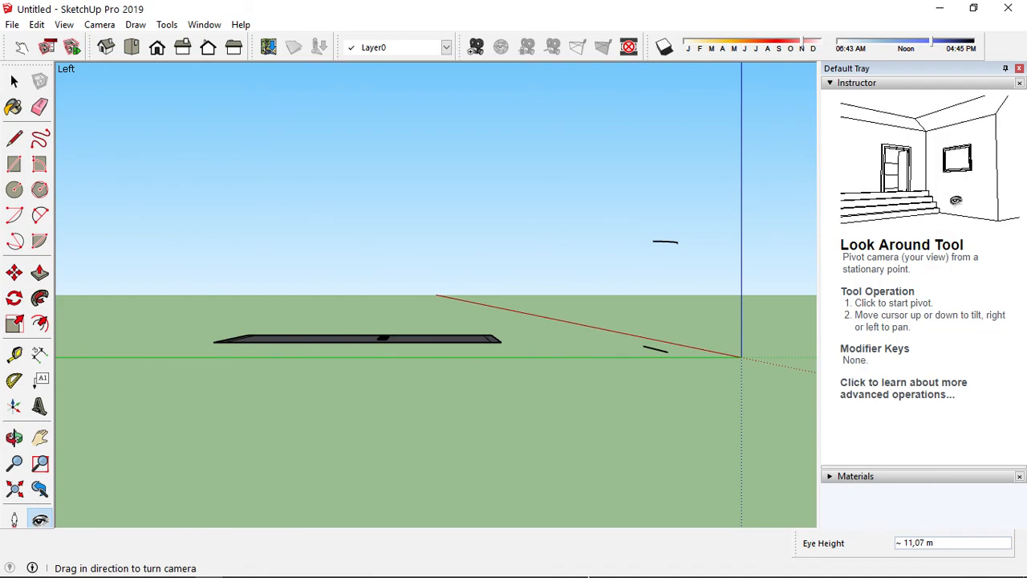
left_click(264, 567)
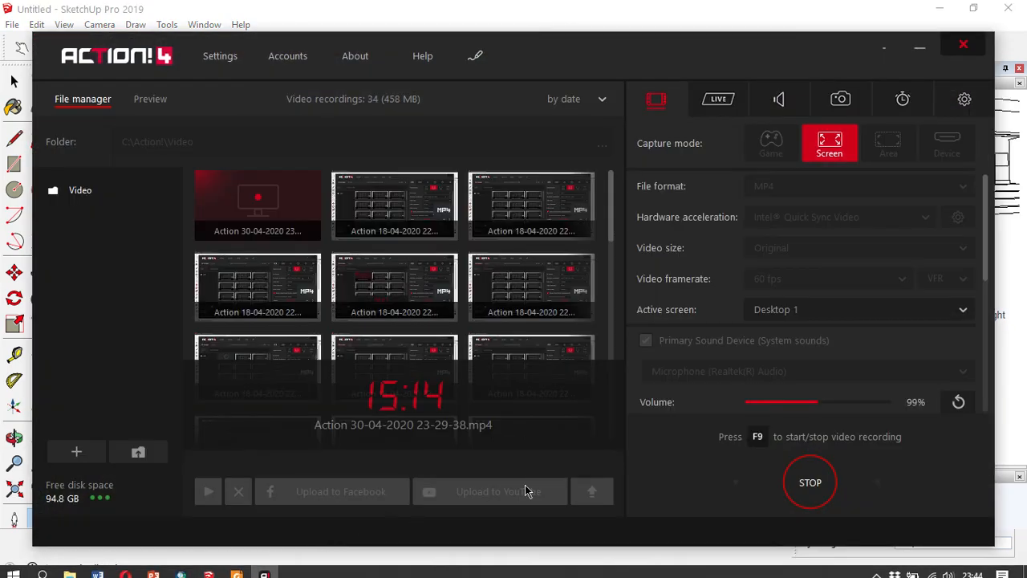